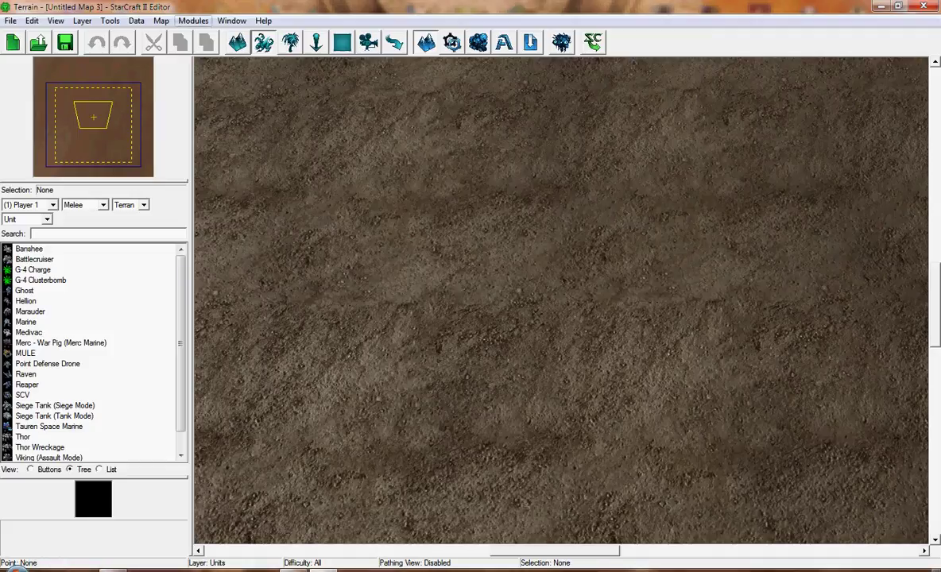
Open the Data module for the map with Units as the data type
click(193, 21)
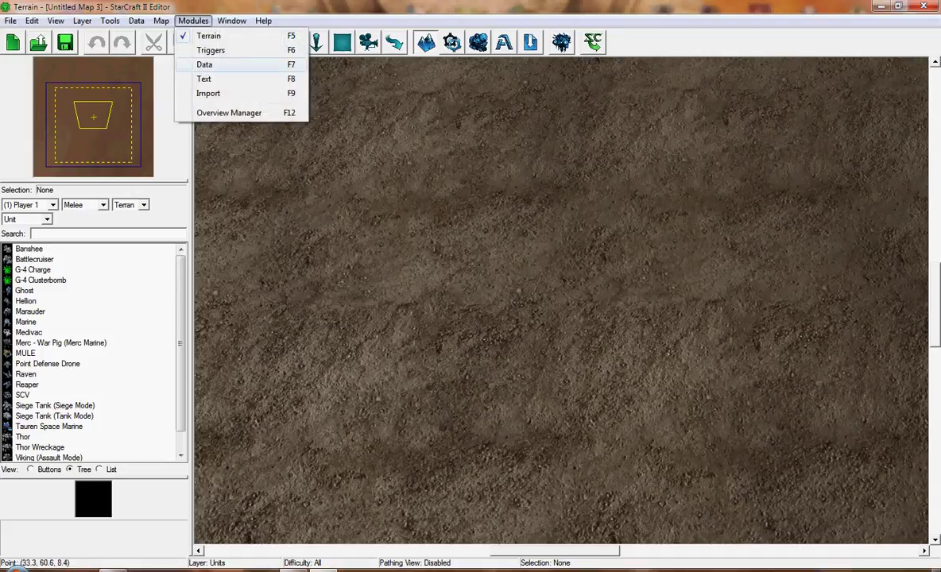
click(209, 64)
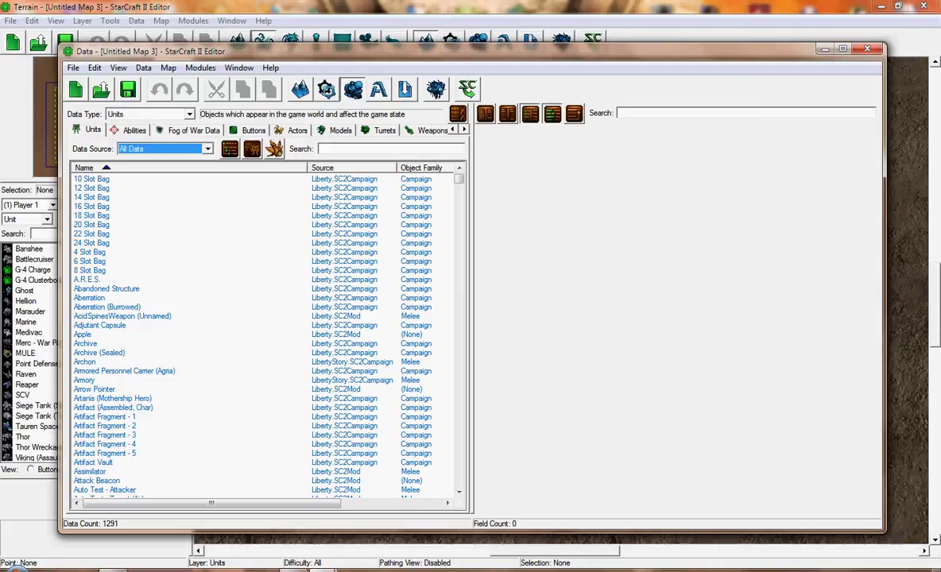
click(189, 114)
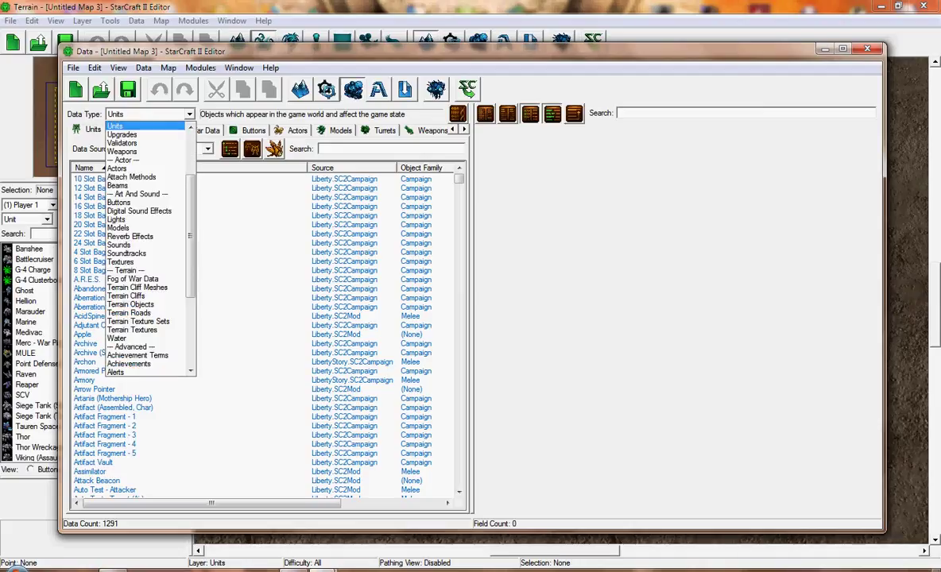
click(190, 114)
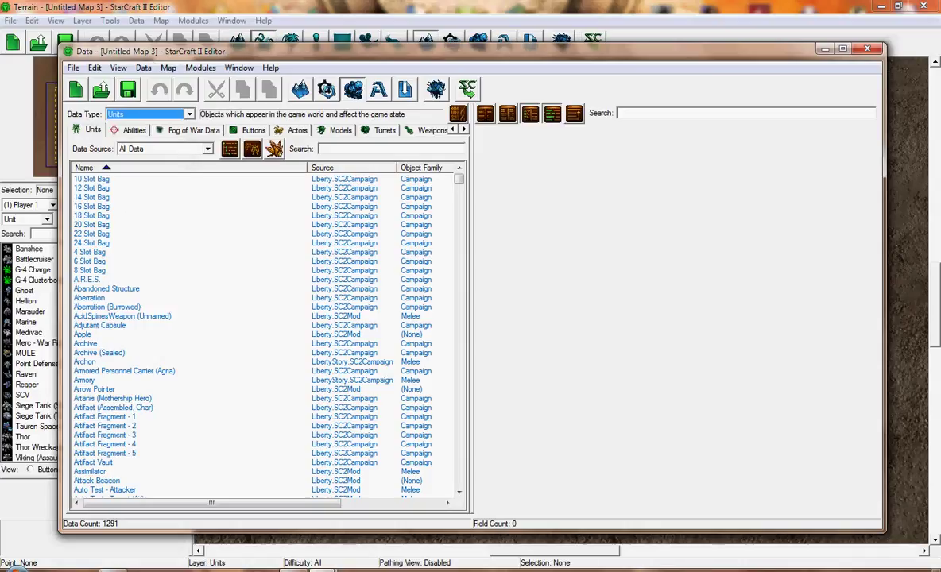
Start a new unit object named Soldier and generate its suggested ID
click(144, 69)
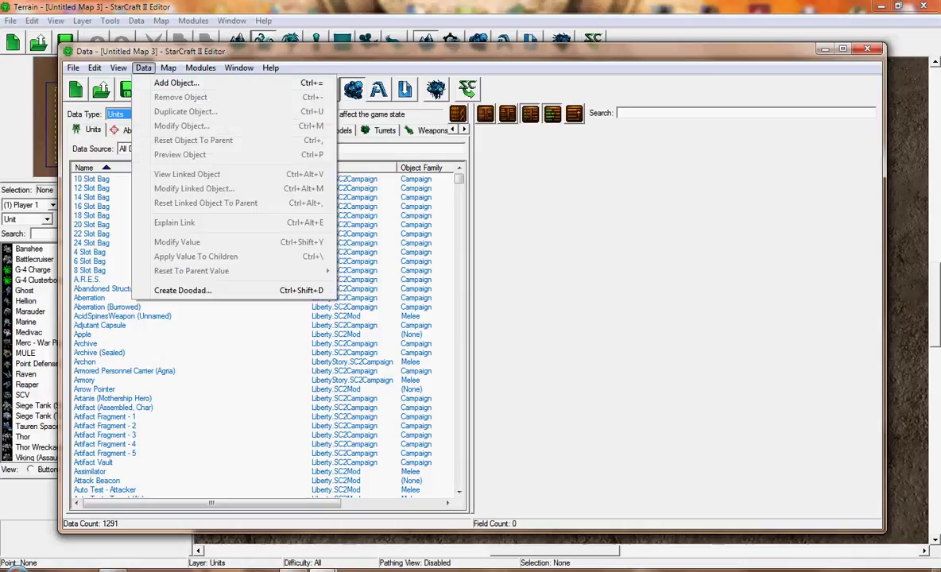
key(Return)
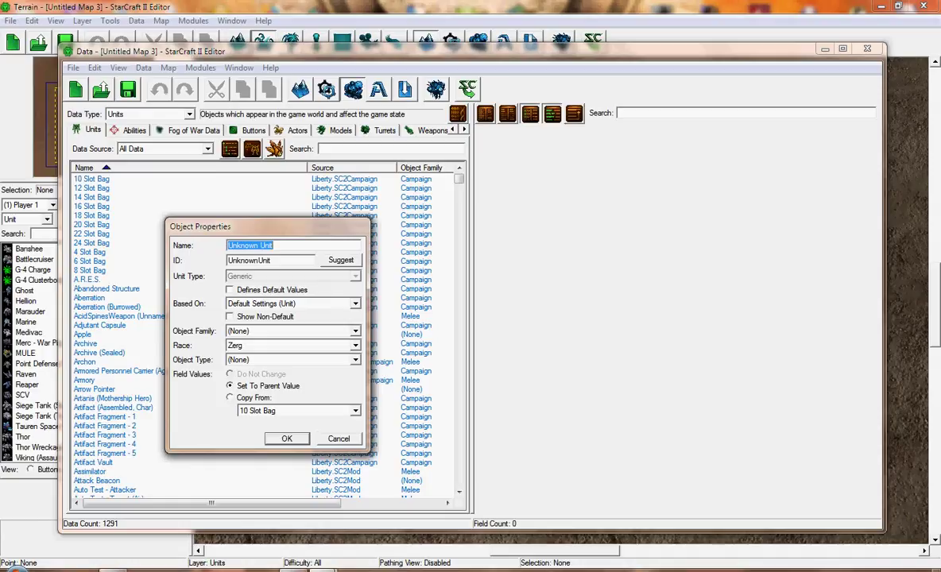
key(BackSpace)
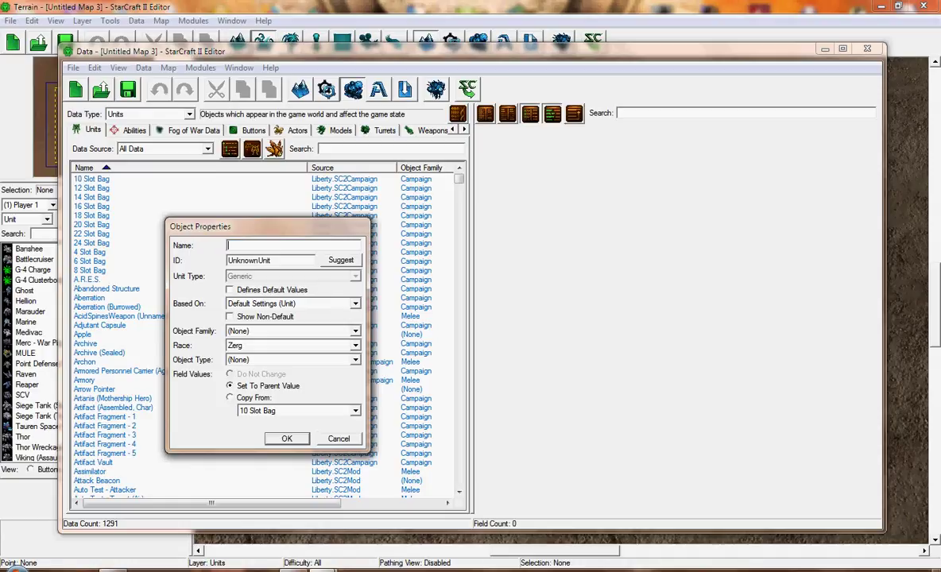
text(Soldier)
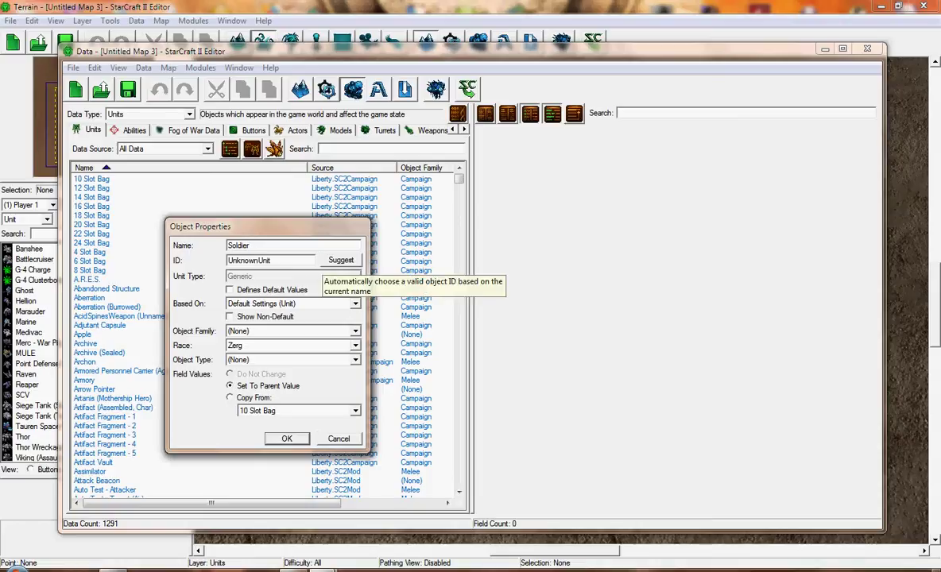
click(341, 261)
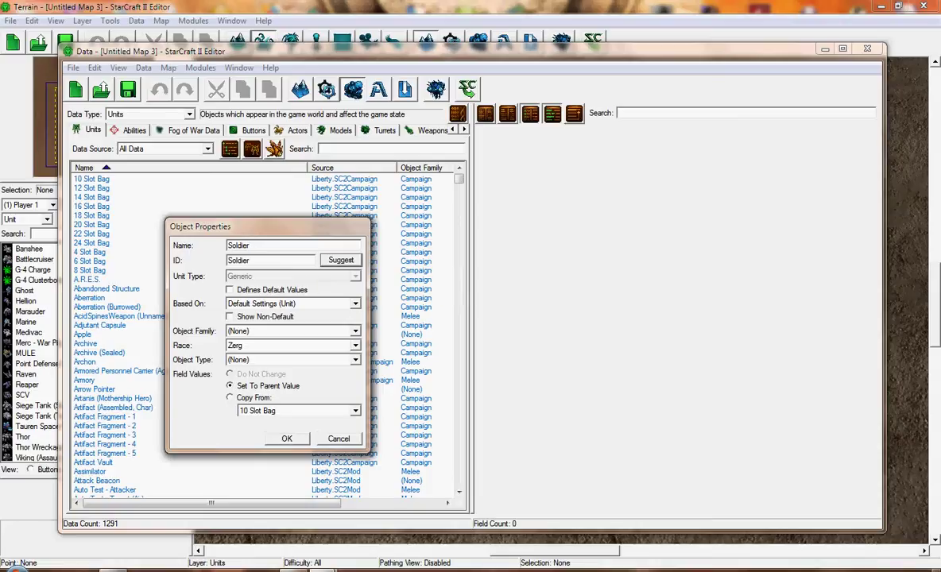
Set the new unit's object family to Melee, race to Terran and object type to Unit
click(356, 304)
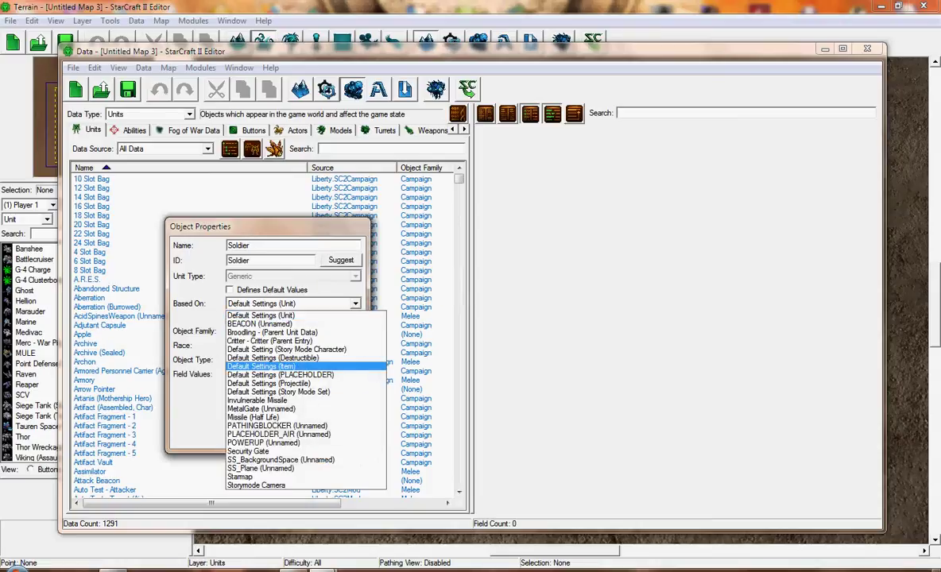
click(356, 304)
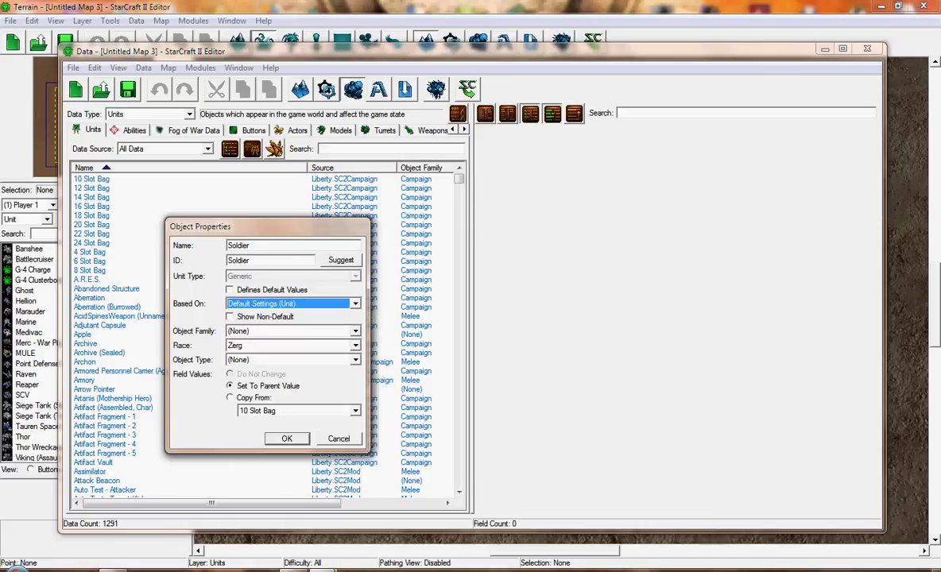
click(356, 331)
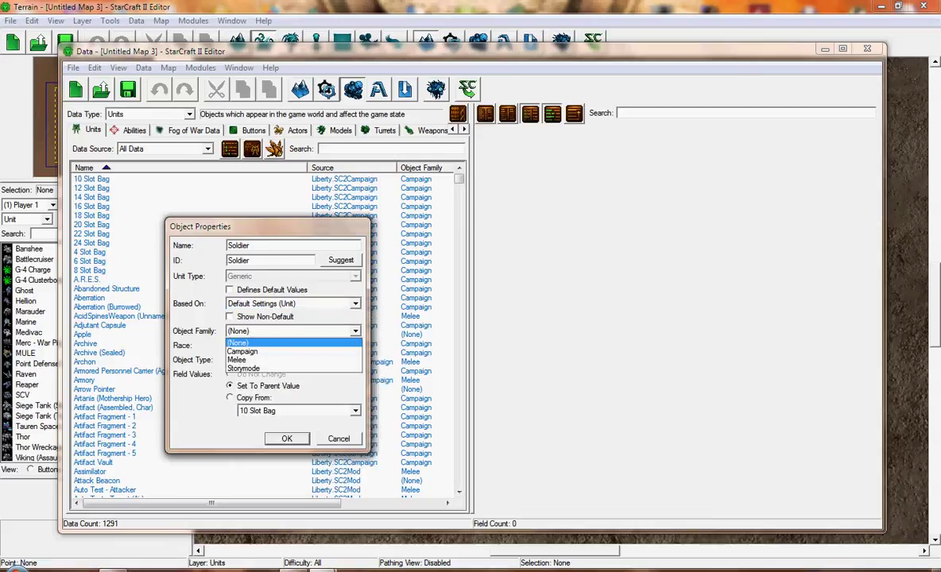
click(294, 360)
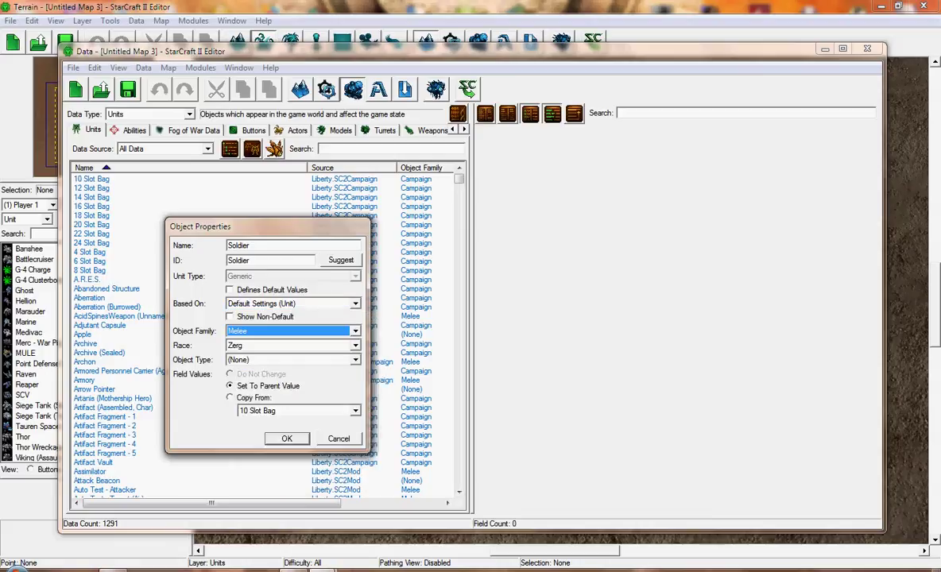
click(355, 346)
click(239, 374)
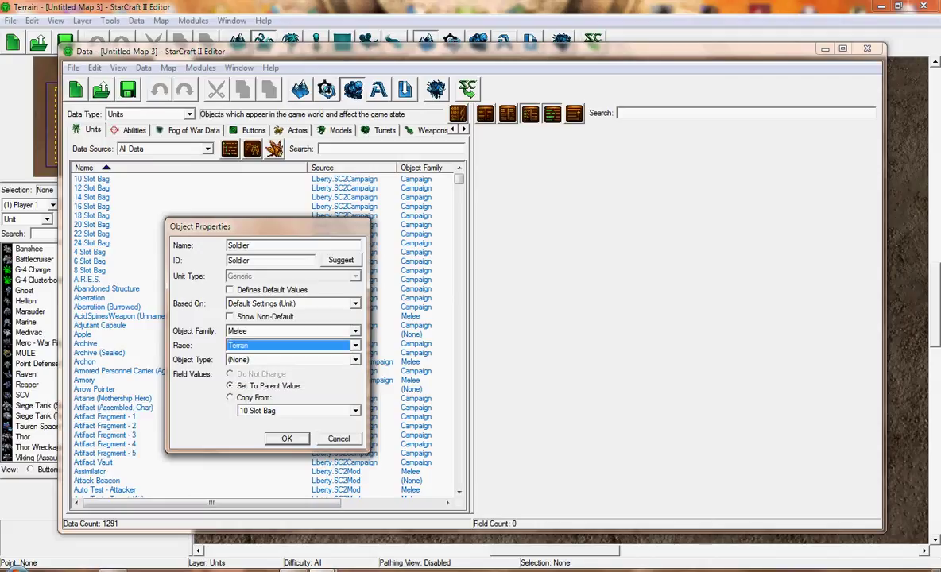
click(355, 359)
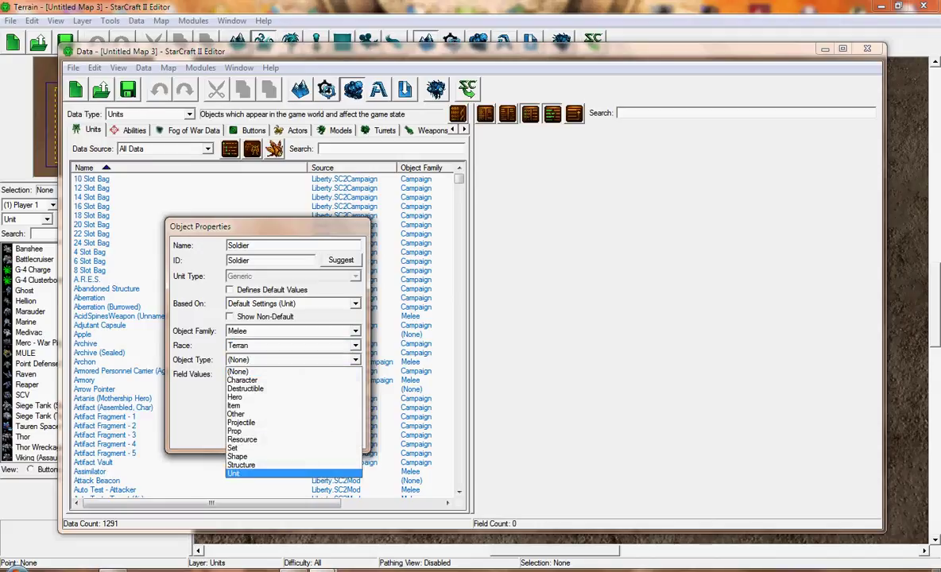
click(238, 473)
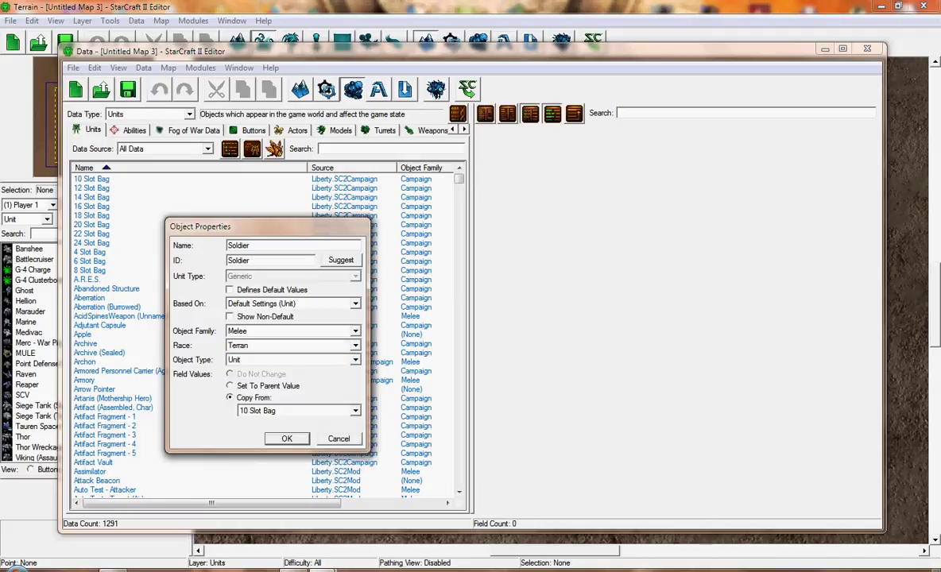
Copy the Soldier unit's field values from Marauder and create the unit
click(229, 397)
click(355, 410)
scroll(389, 274, down, 20)
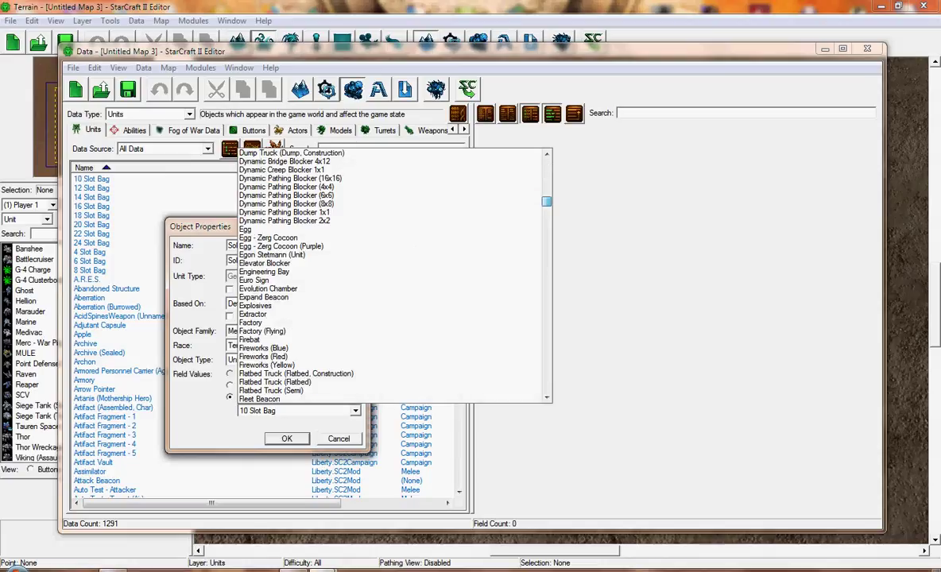
scroll(390, 274, up, 1)
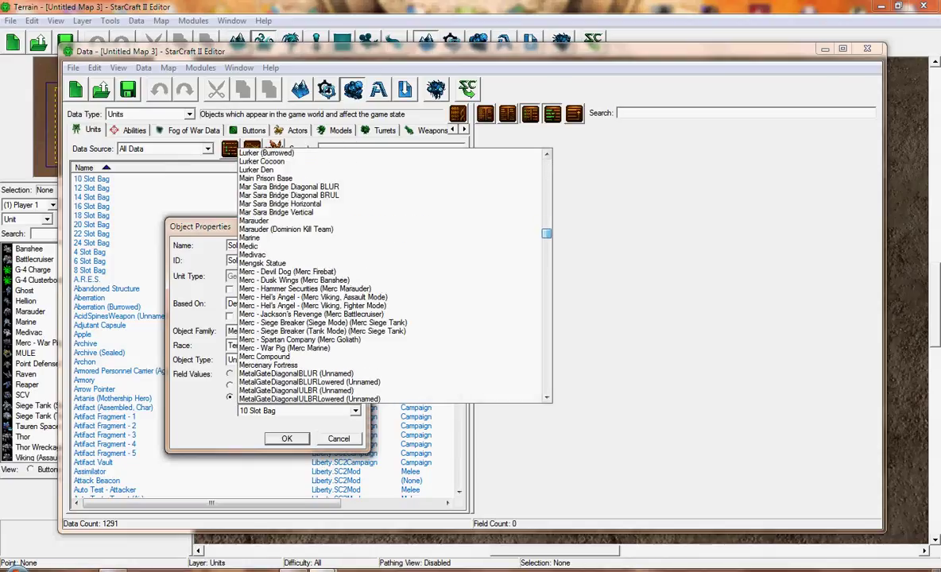
click(254, 221)
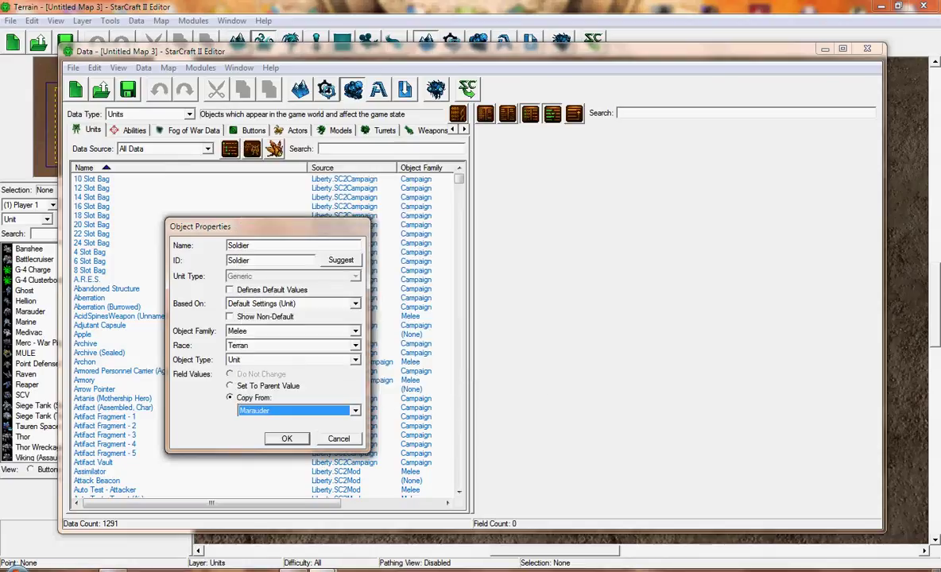
click(287, 439)
key(Return)
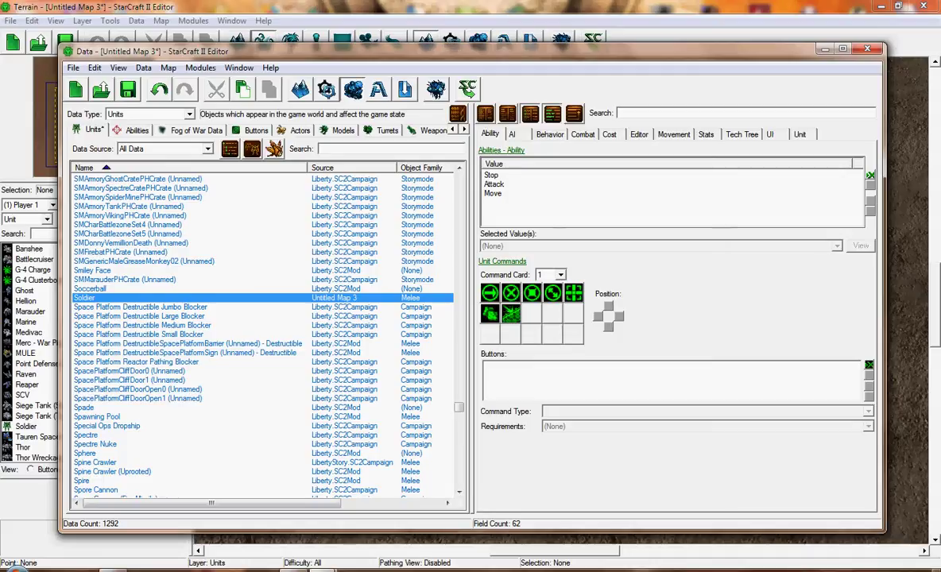
Switch the data type to Actors
click(188, 114)
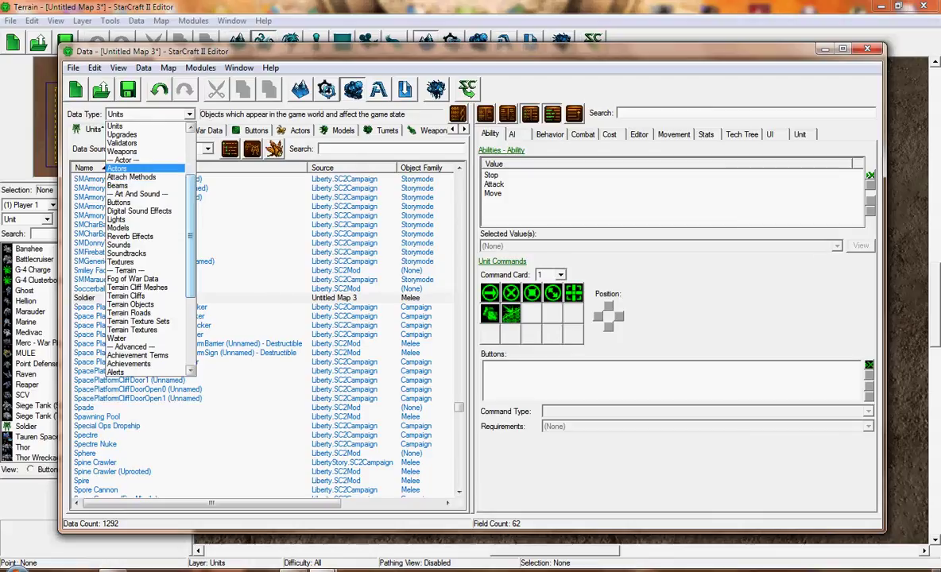
click(143, 168)
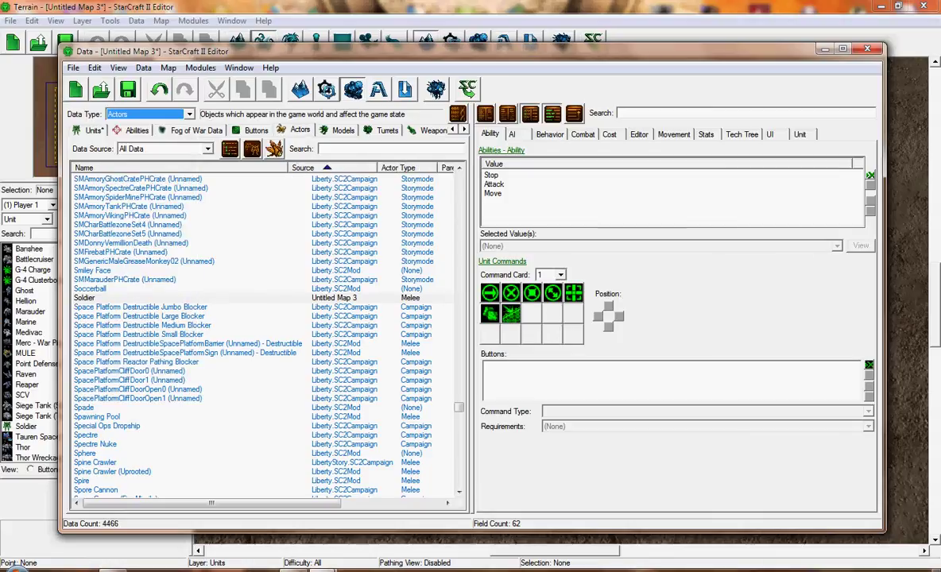
text(high)
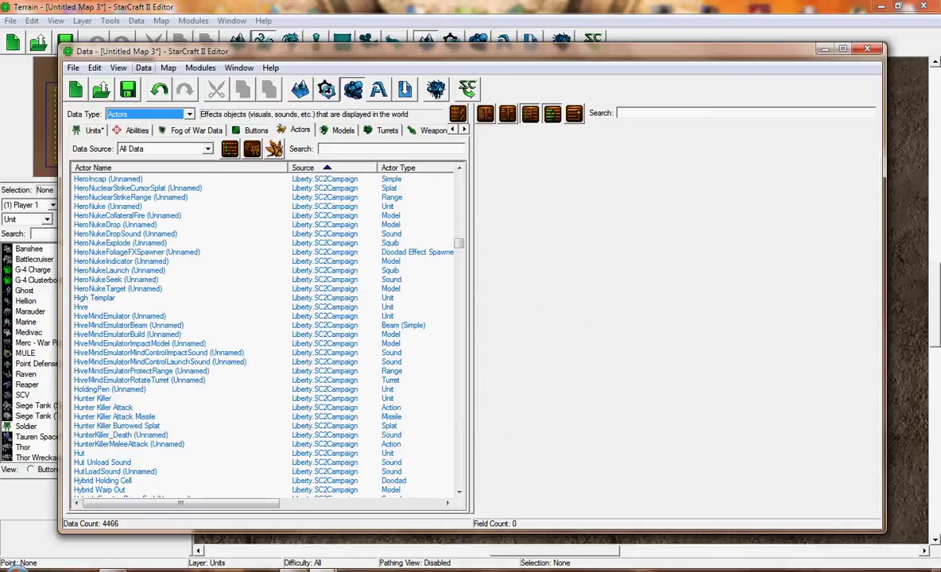
Start a new actor object named Soldier with its suggested ID and set the actor type to Unit
click(143, 67)
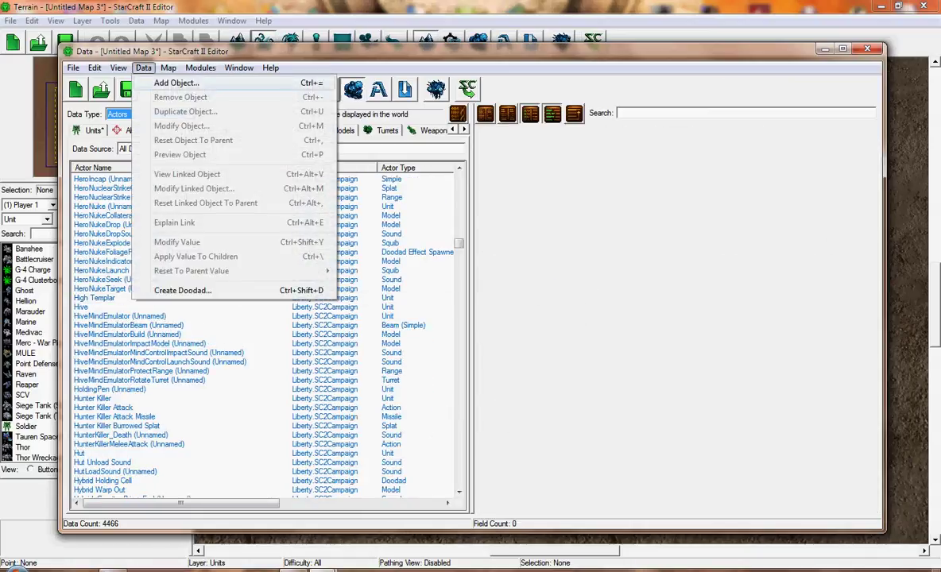
click(171, 83)
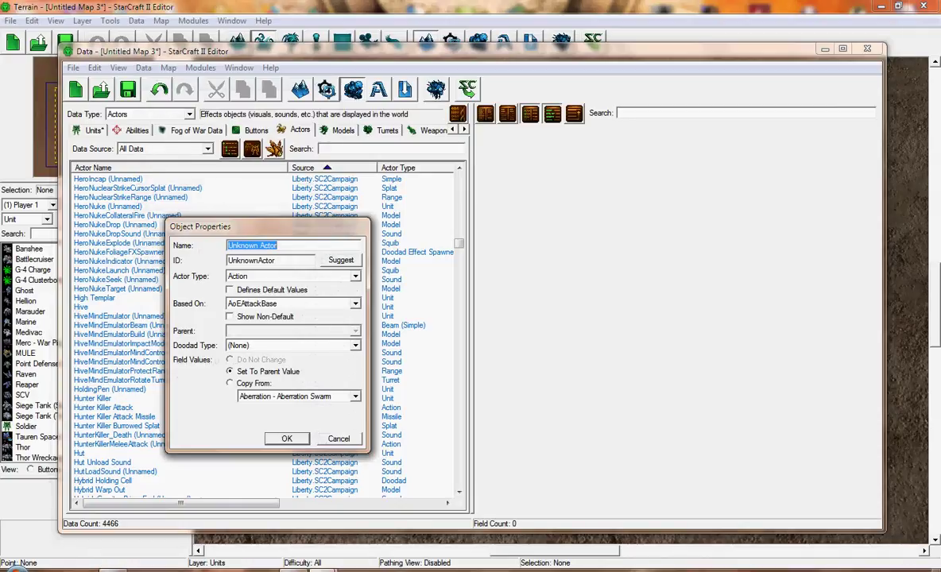
text(Soldier)
click(341, 260)
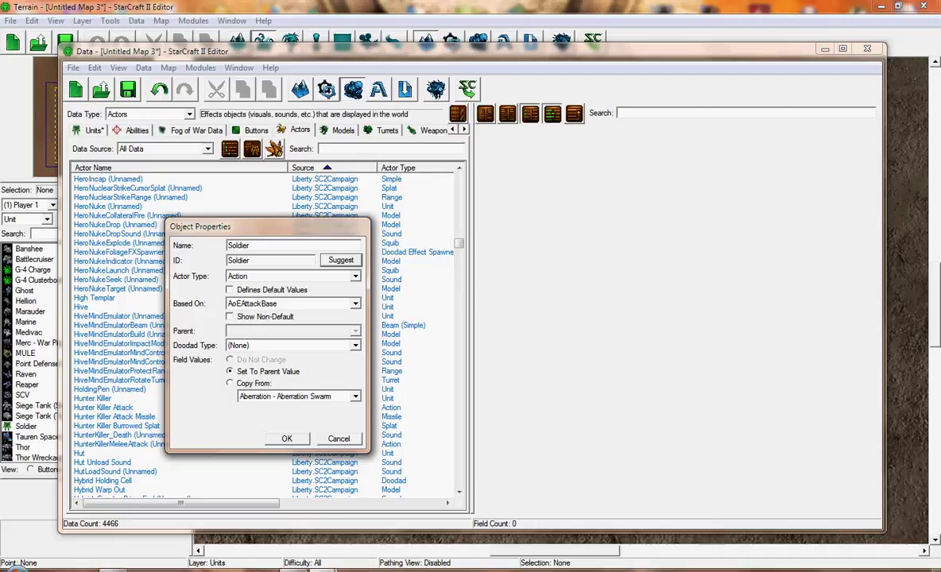
click(355, 276)
drag(384, 333, 383, 469)
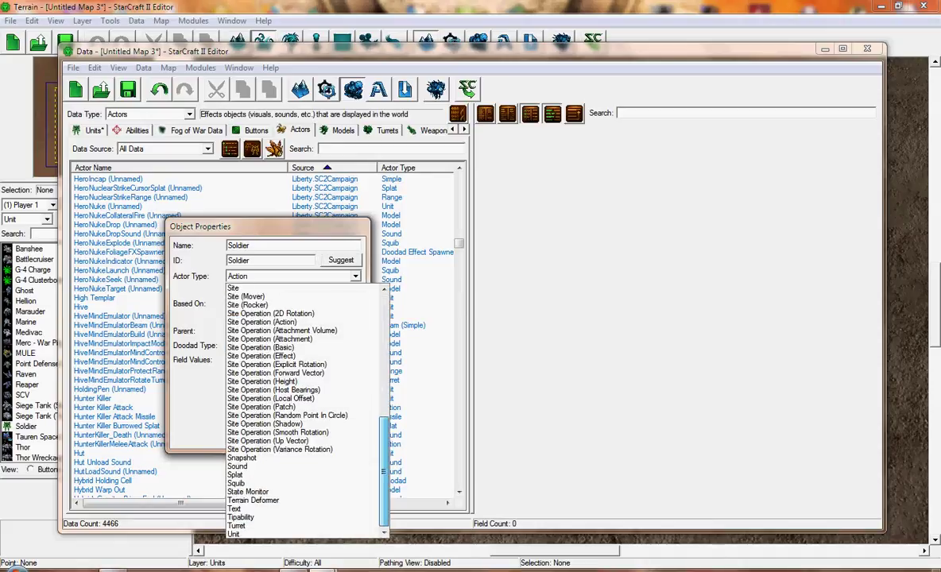
click(262, 534)
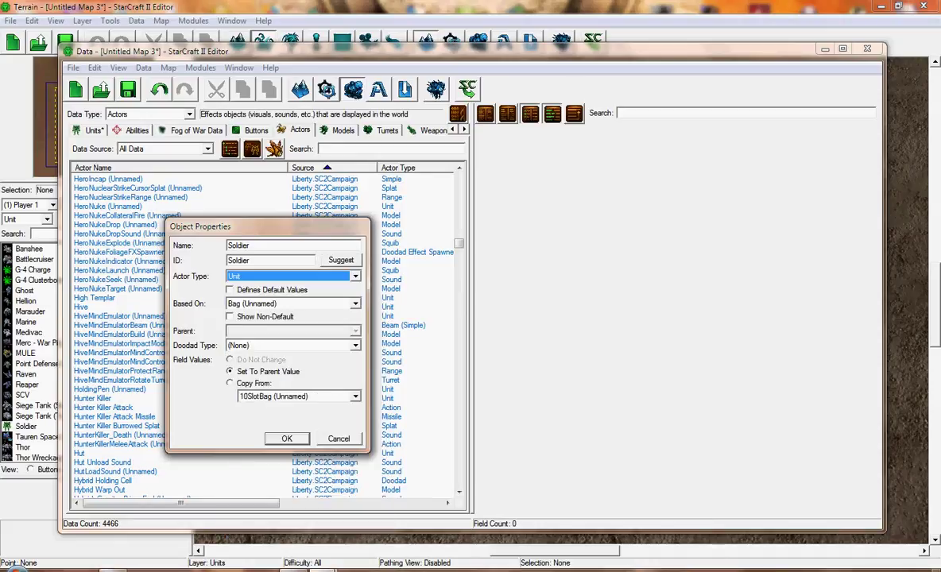
Base the Soldier actor on GenericUnitBase
click(354, 304)
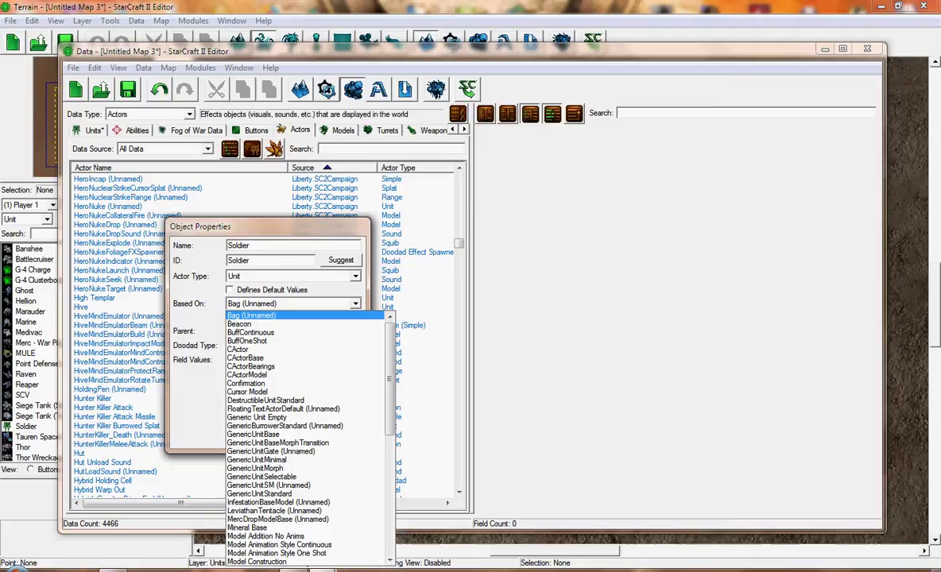
key(Down)
key(Down)
key(Down)
key(Down)
key(Down)
key(Down)
key(Down)
key(Down)
key(Down)
key(Down)
key(Down)
key(Down)
key(Down)
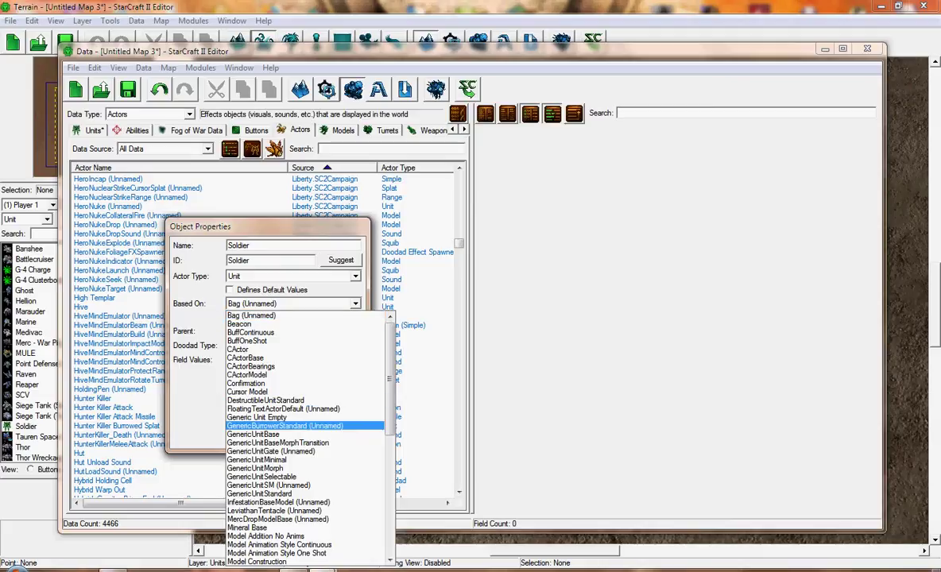
key(Down)
key(Return)
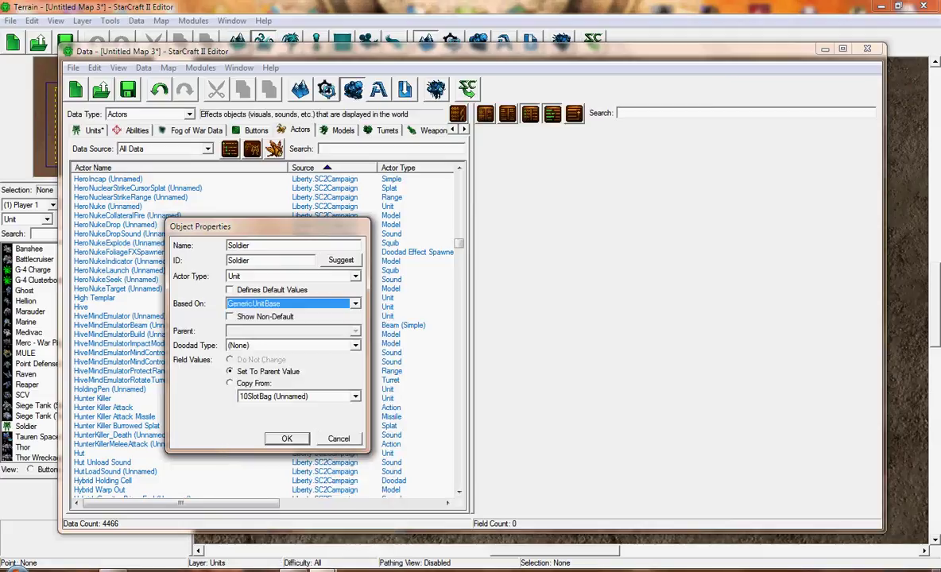
Set the Soldier actor's doodad type to Not Doodad
click(355, 346)
key(Down)
key(Down)
key(Down)
key(Down)
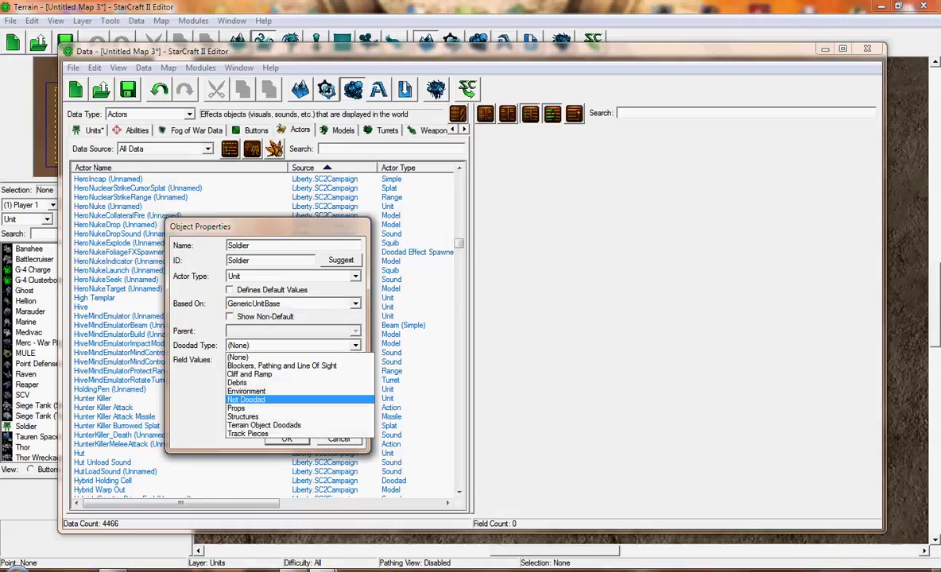
key(Return)
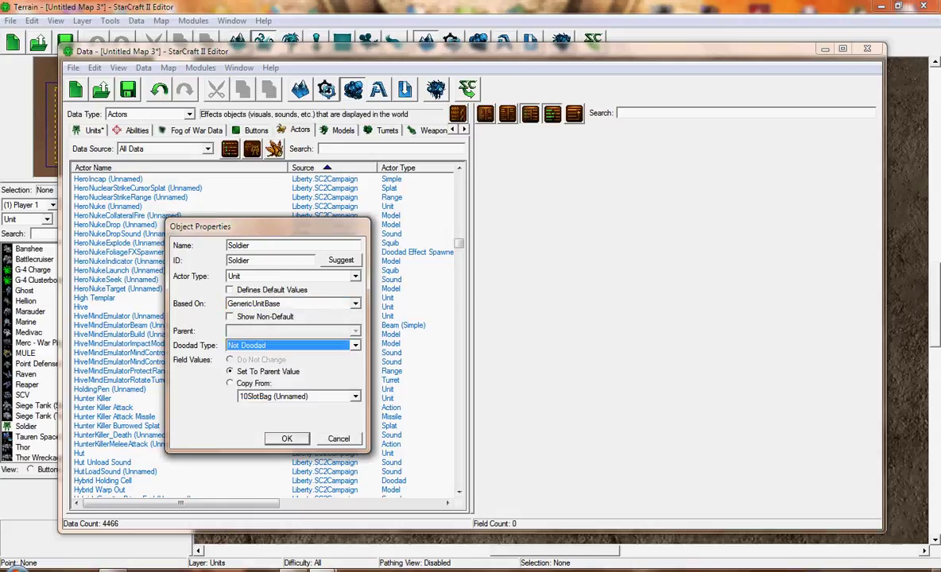
Copy the new Soldier actor's field values from the Marauder and create the actor
click(230, 383)
click(355, 397)
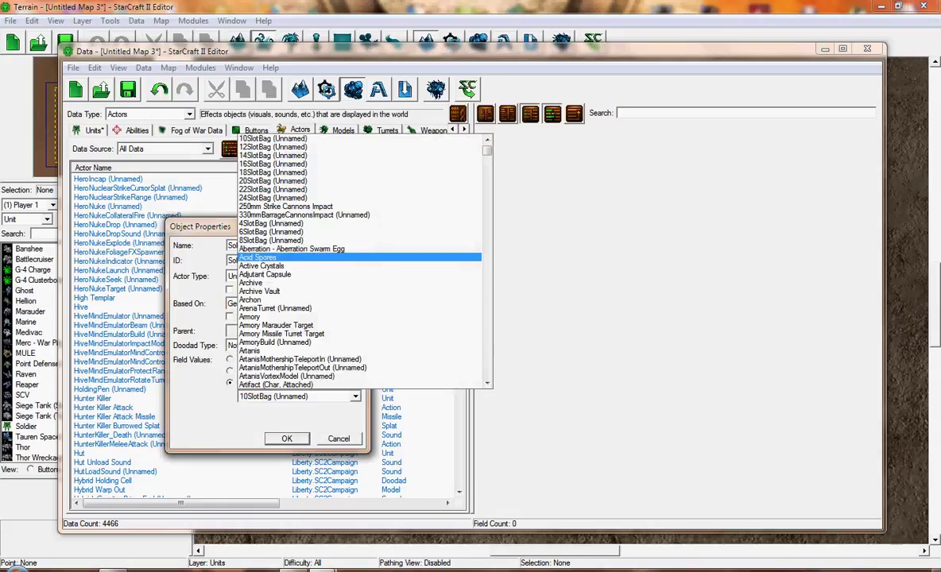
drag(487, 151, 487, 228)
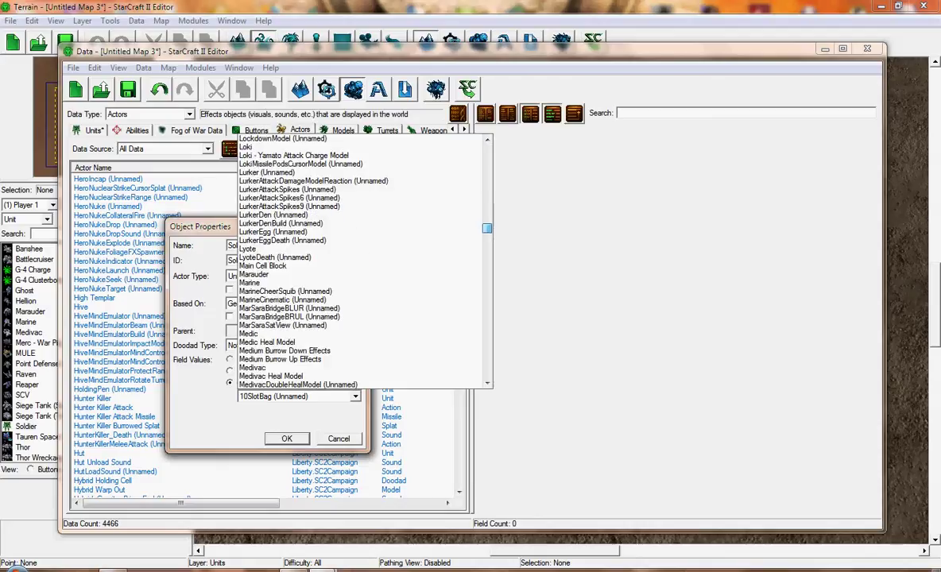
key(Return)
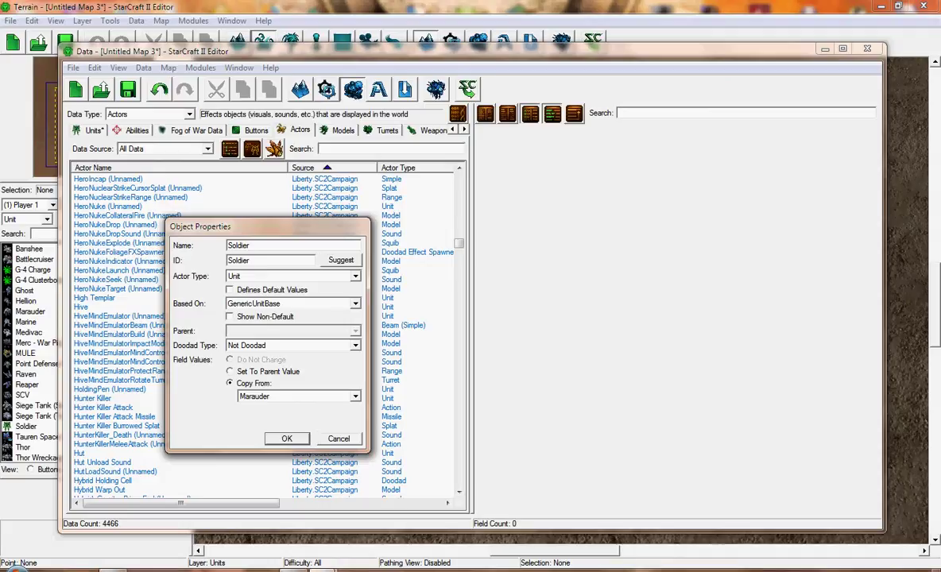
key(Return)
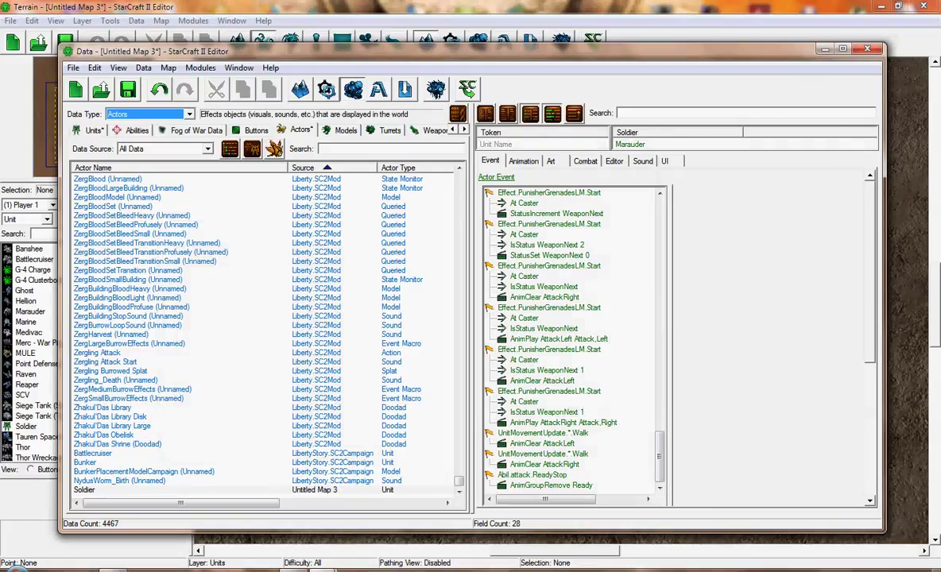
Set the Soldier actor's Unit Name token to Soldier
click(103, 491)
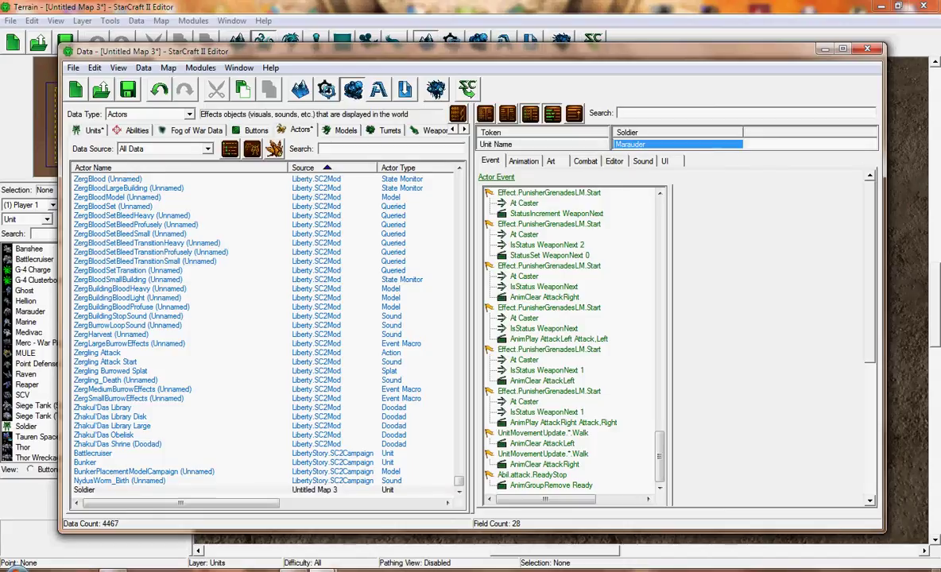
right_click(634, 145)
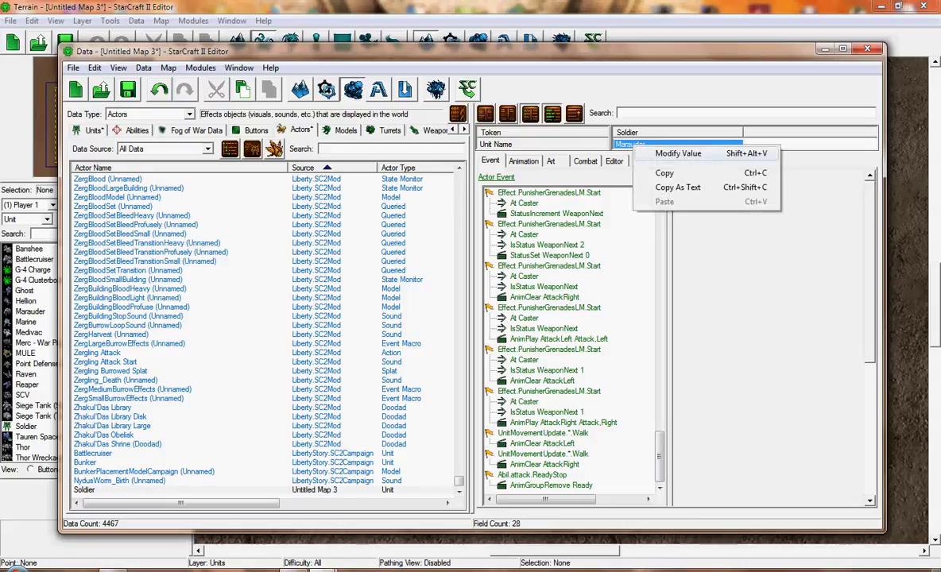
click(678, 154)
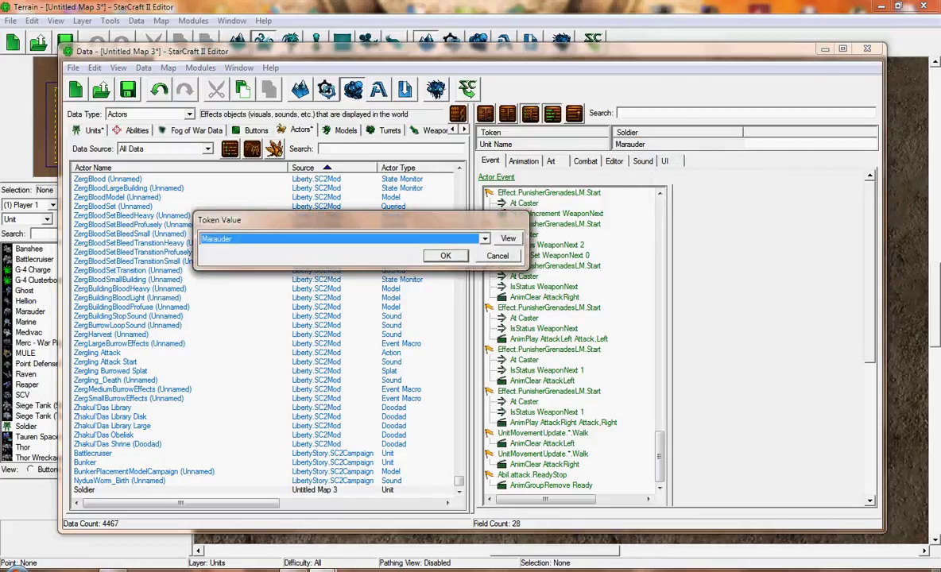
click(485, 238)
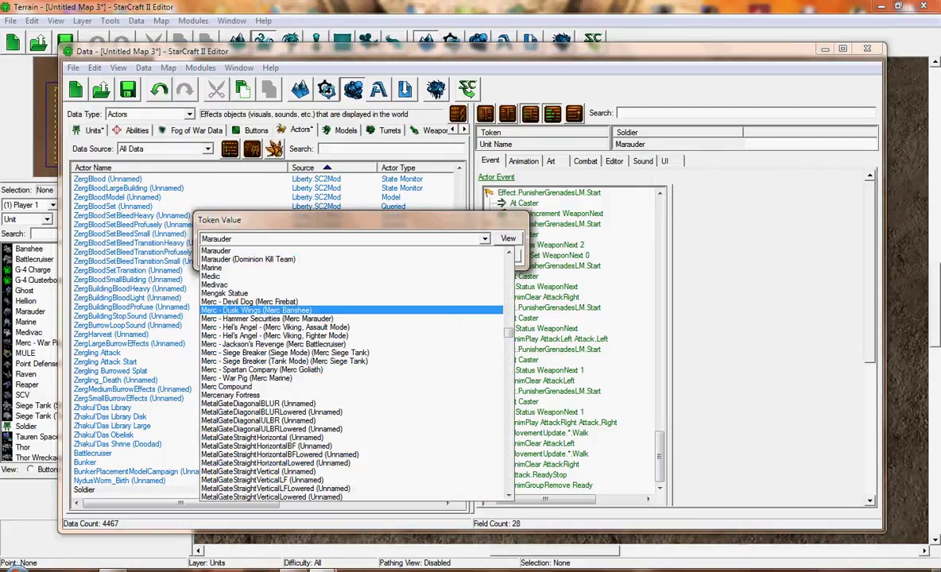
drag(509, 332, 507, 431)
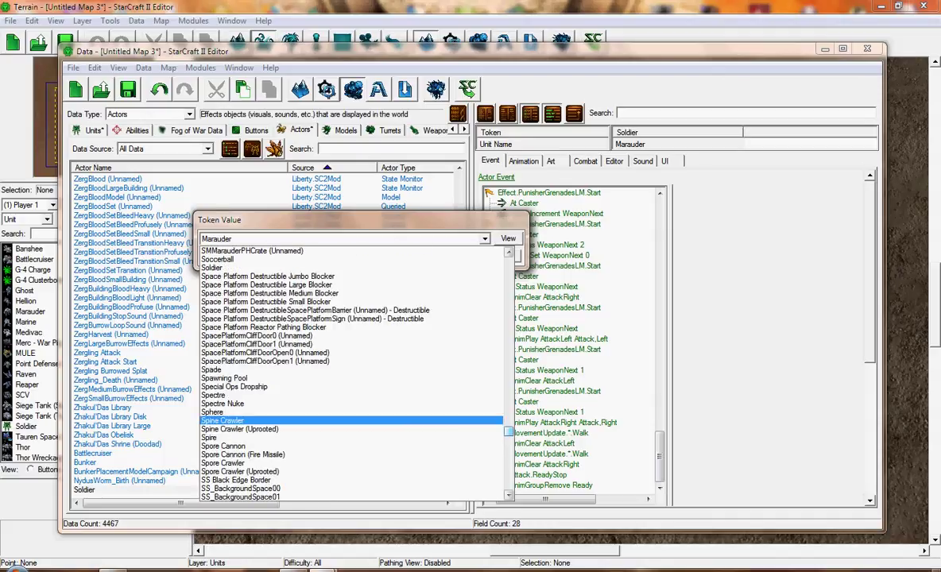
click(230, 268)
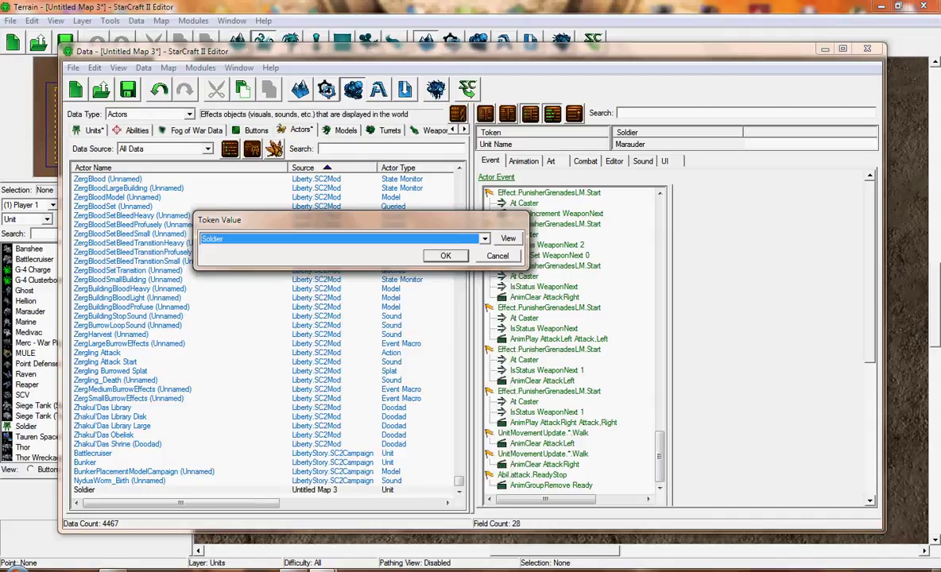
key(Return)
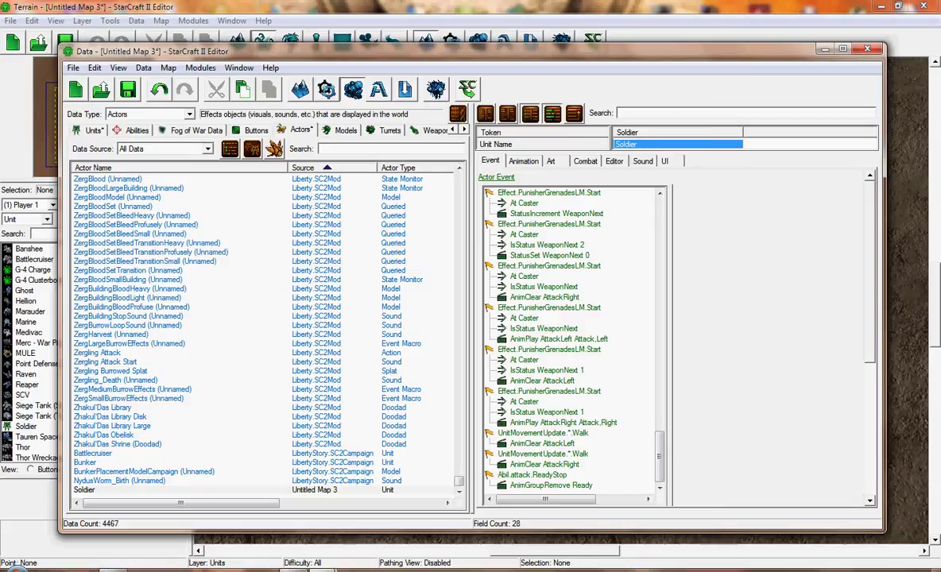
Set both the Model and the Model (Build) art of the Soldier actor to Marauder
click(551, 161)
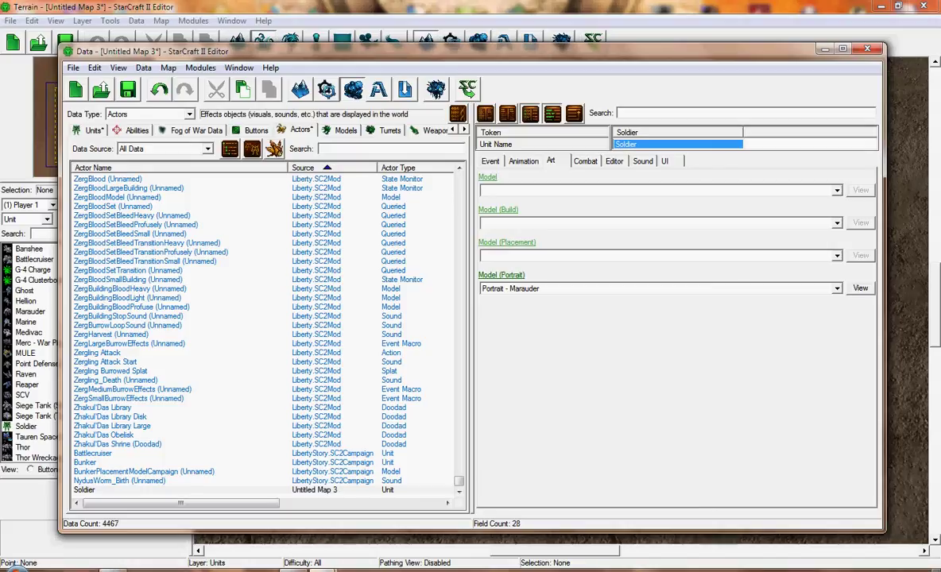
click(837, 191)
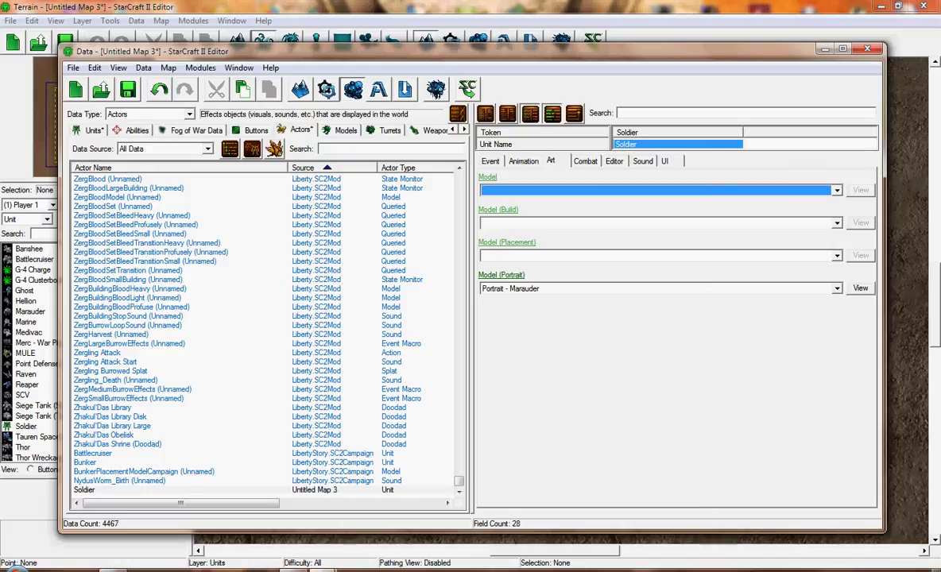
drag(838, 214, 838, 295)
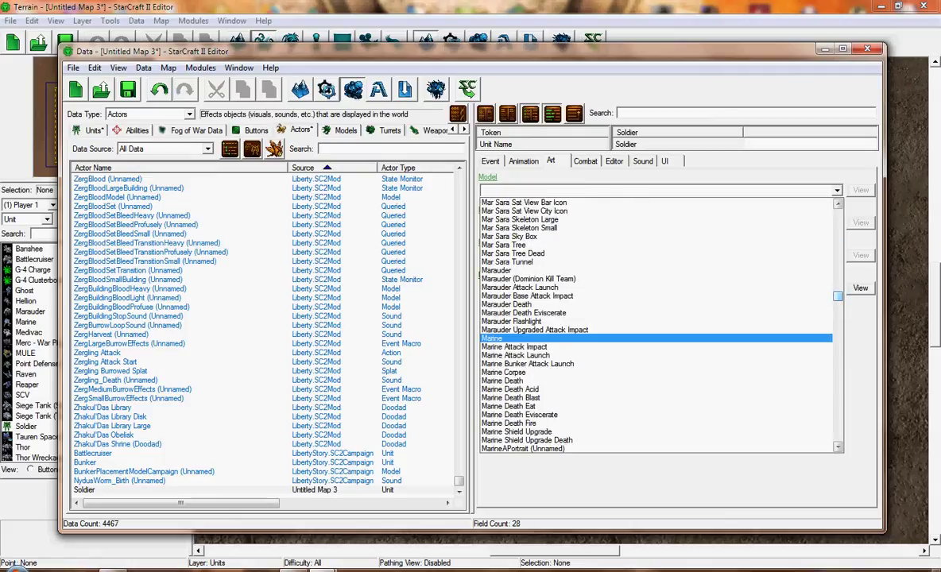
click(509, 270)
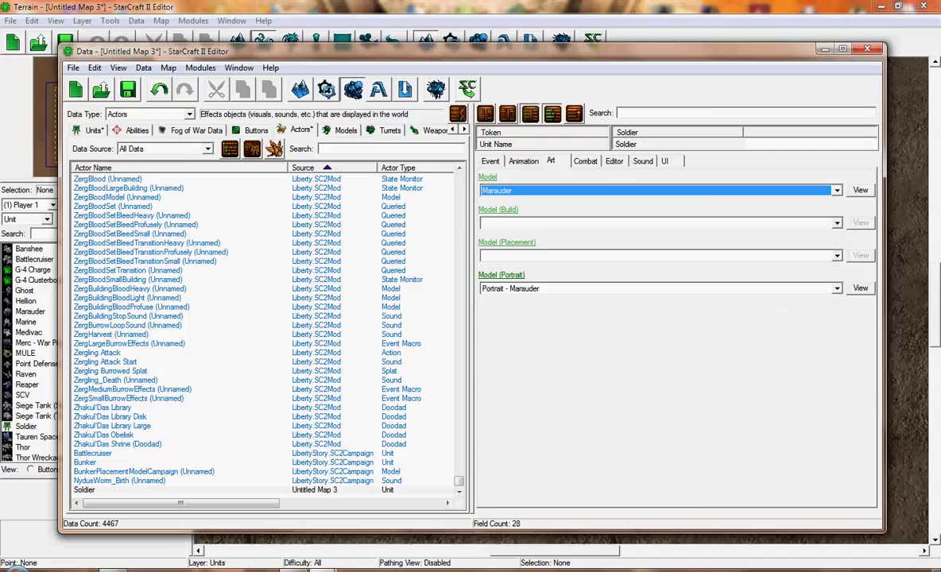
click(837, 223)
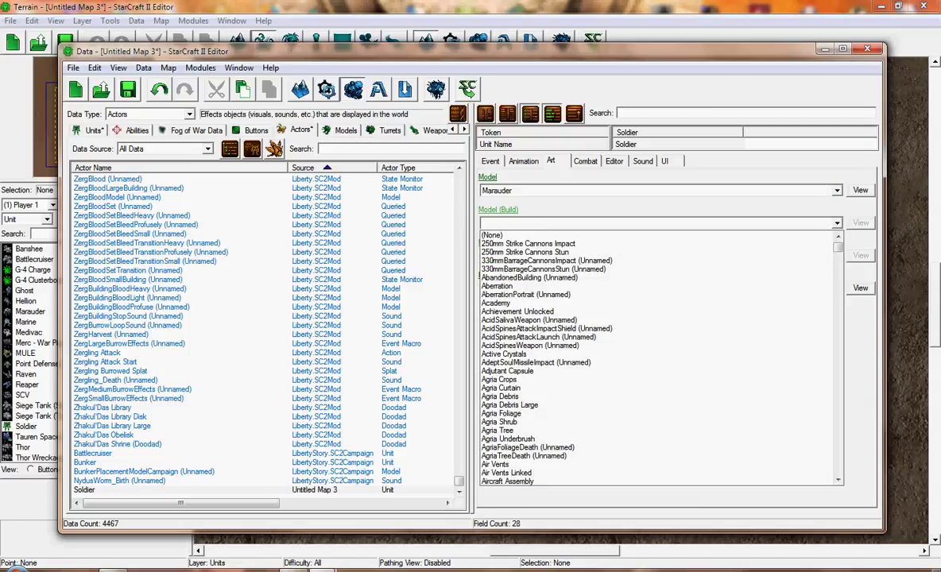
drag(838, 247, 838, 327)
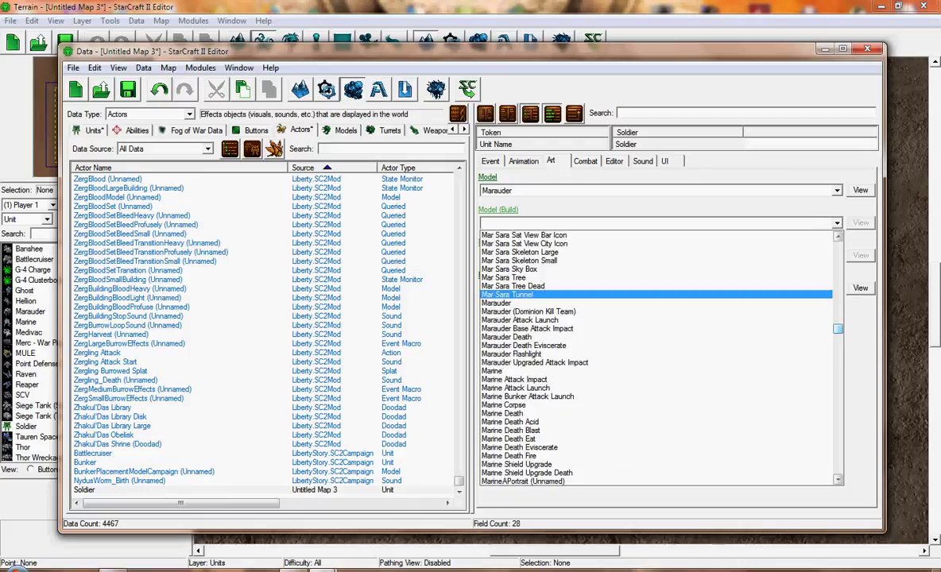
click(497, 303)
Set the Soldier actor's Model (Placement) to Marauder
click(837, 256)
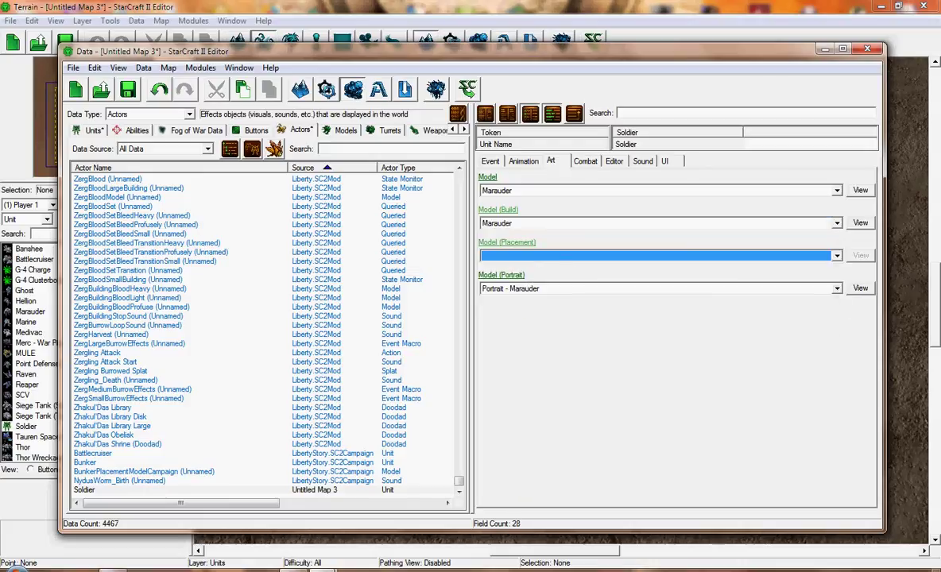
drag(837, 280, 838, 378)
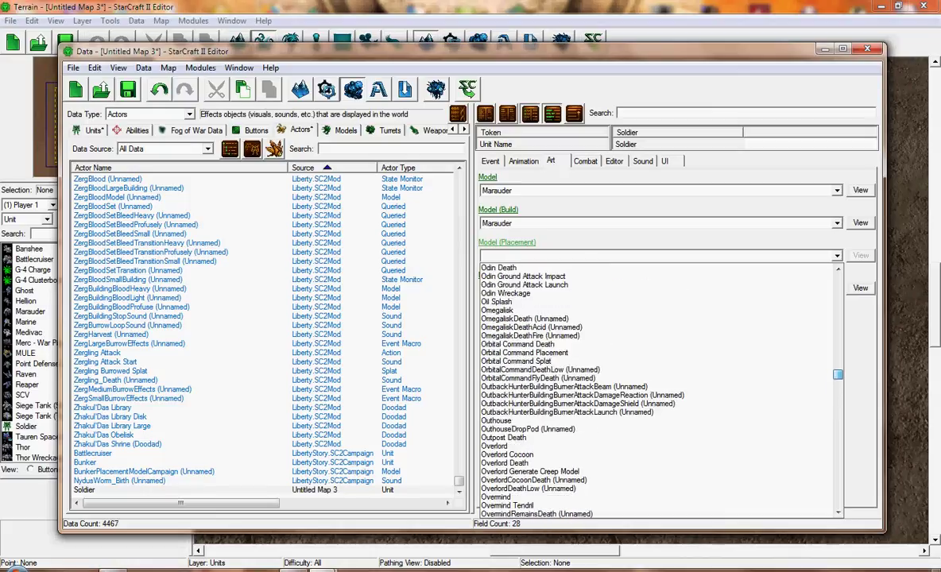
scroll(580, 389, up, 20)
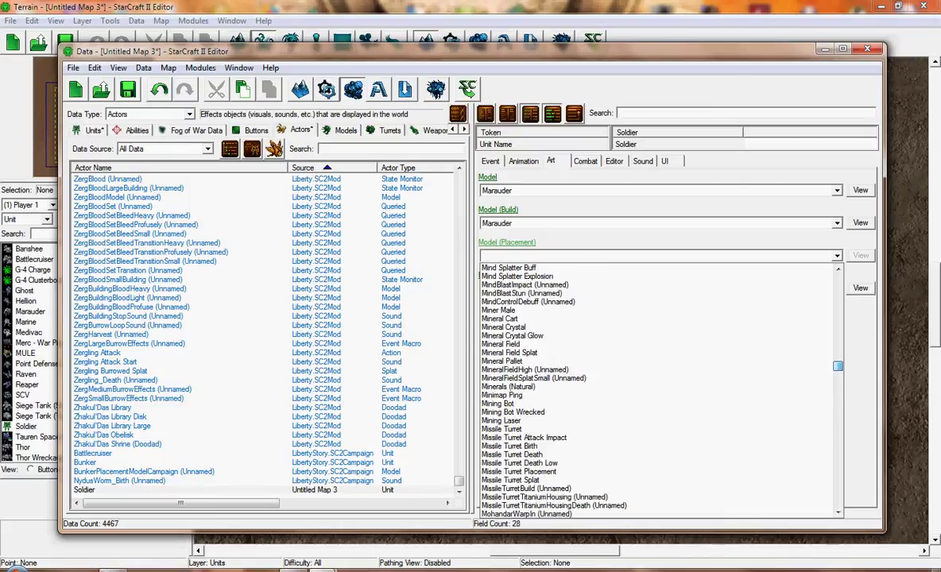
scroll(581, 390, up, 15)
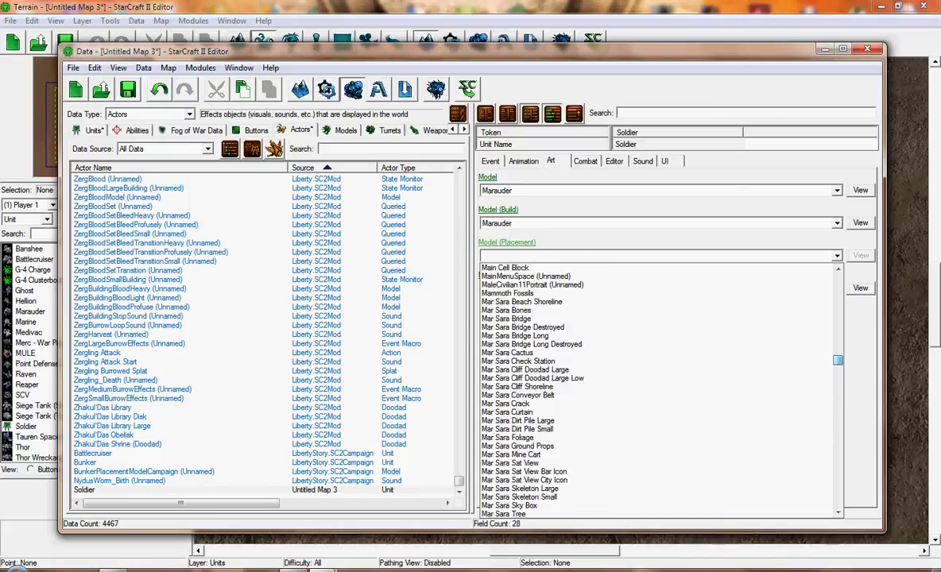
scroll(580, 390, up, 13)
scroll(580, 390, down, 10)
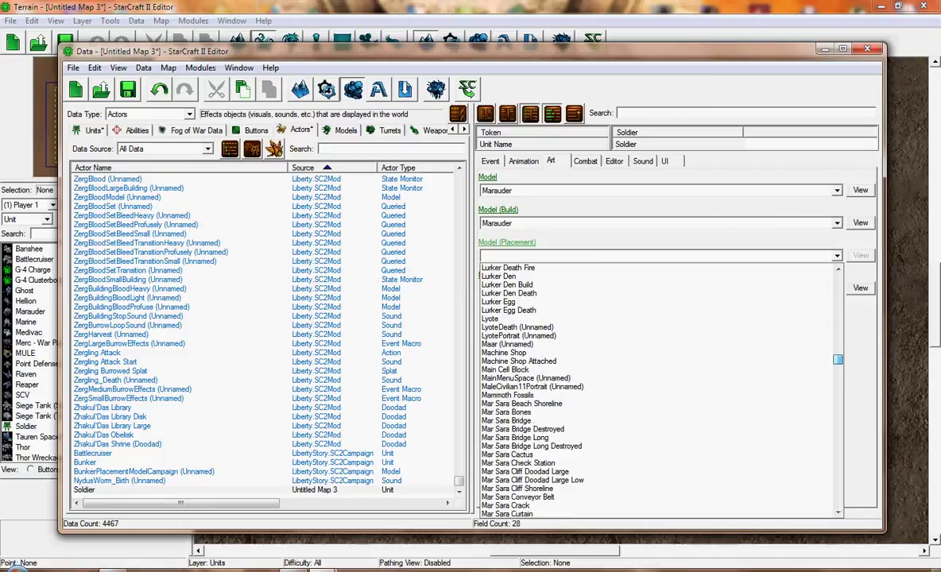
scroll(580, 395, down, 7)
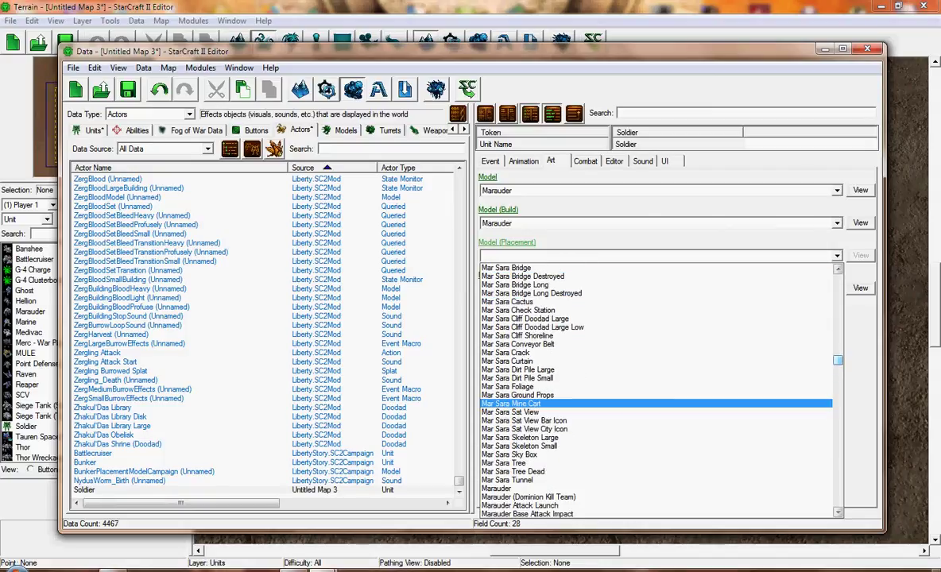
click(580, 437)
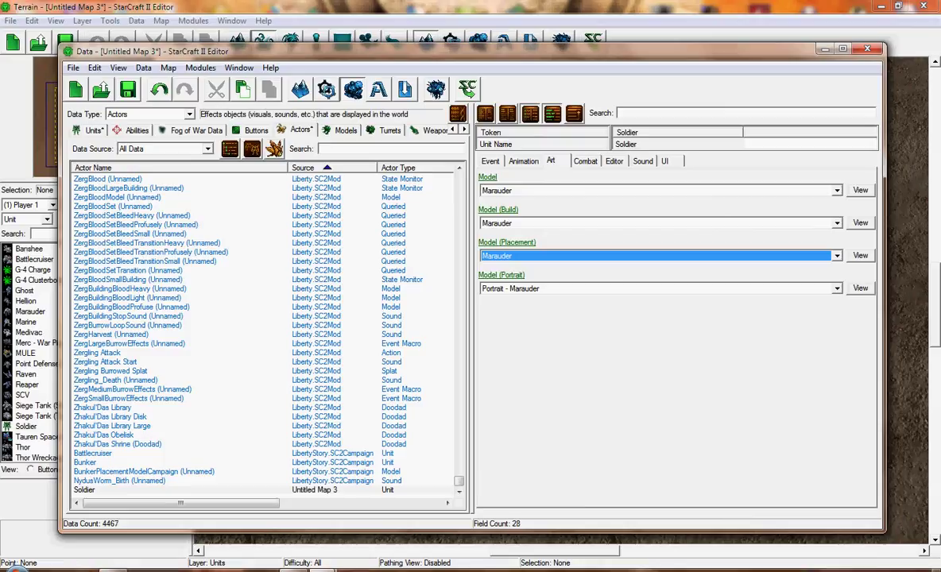
Close the data window and place 15 Soldier units for Player 1 in a loose cluster on the terrain
click(867, 49)
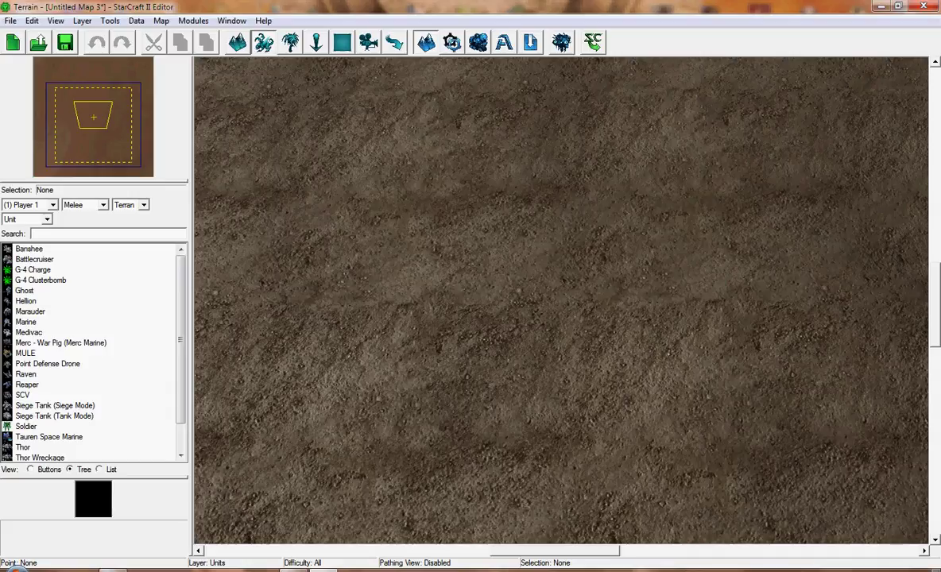
click(103, 205)
click(103, 205)
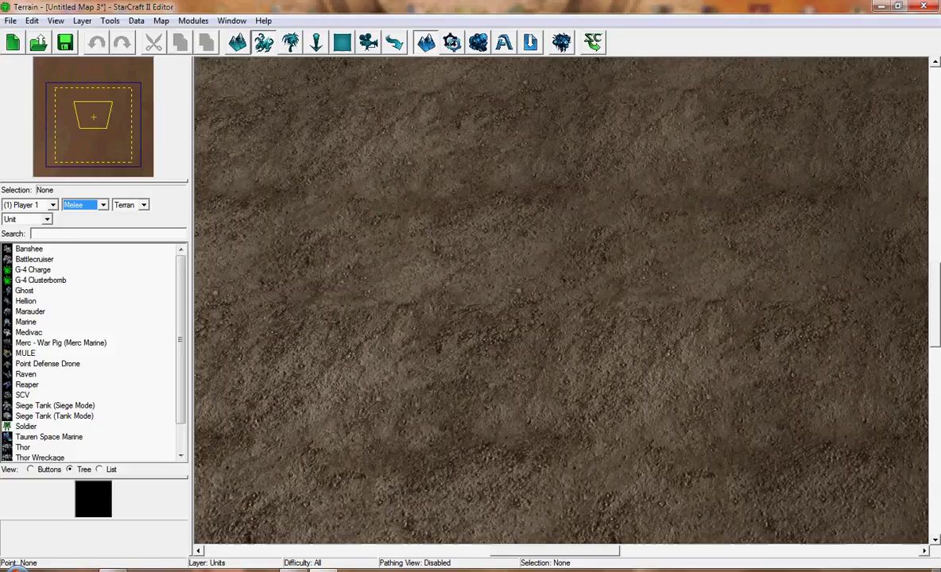
click(30, 249)
drag(181, 339, 180, 366)
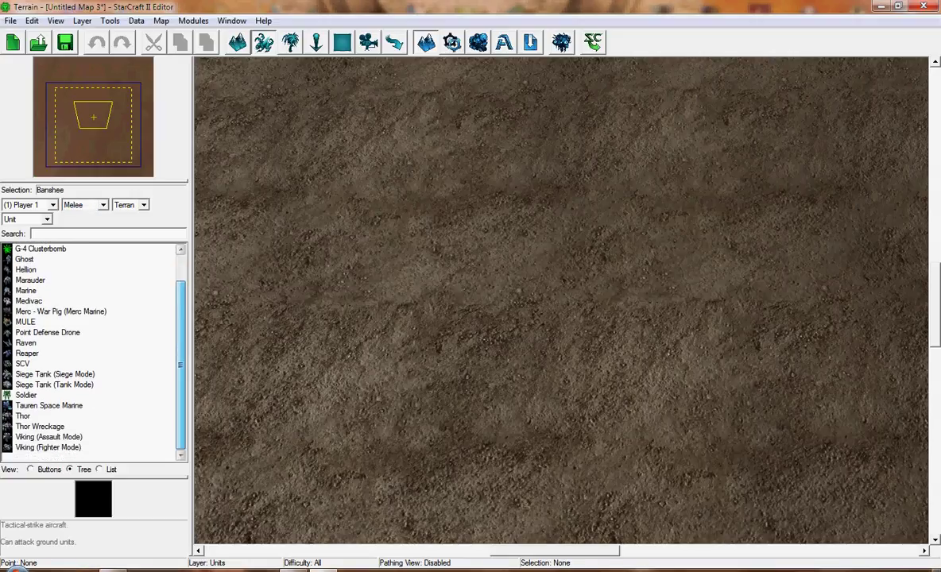
click(27, 395)
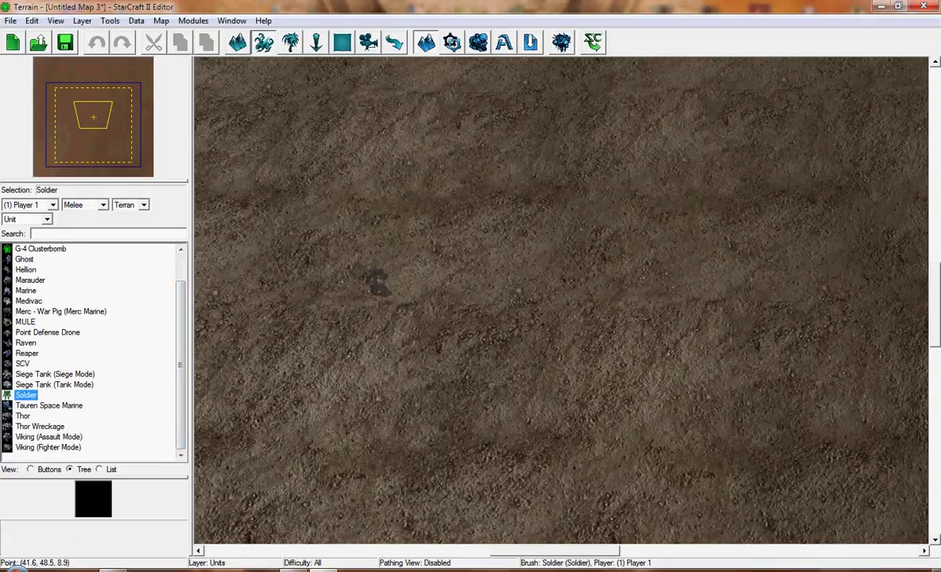
click(377, 284)
click(437, 316)
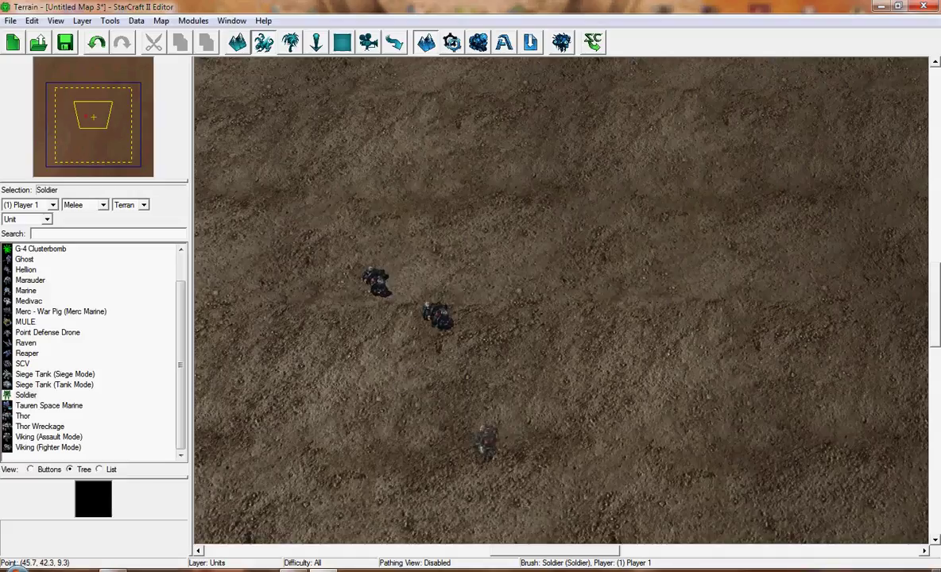
click(510, 297)
click(438, 216)
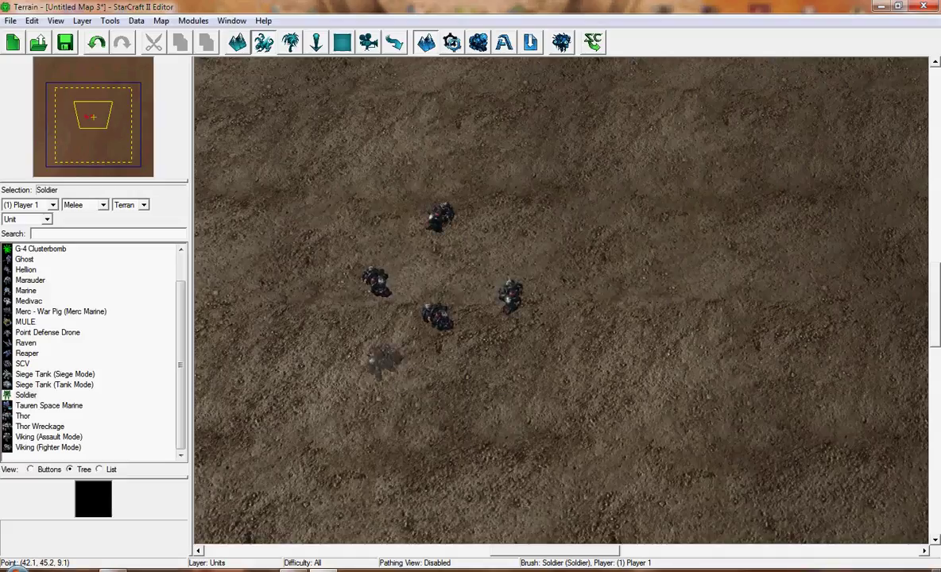
click(347, 362)
click(427, 375)
click(501, 370)
click(550, 332)
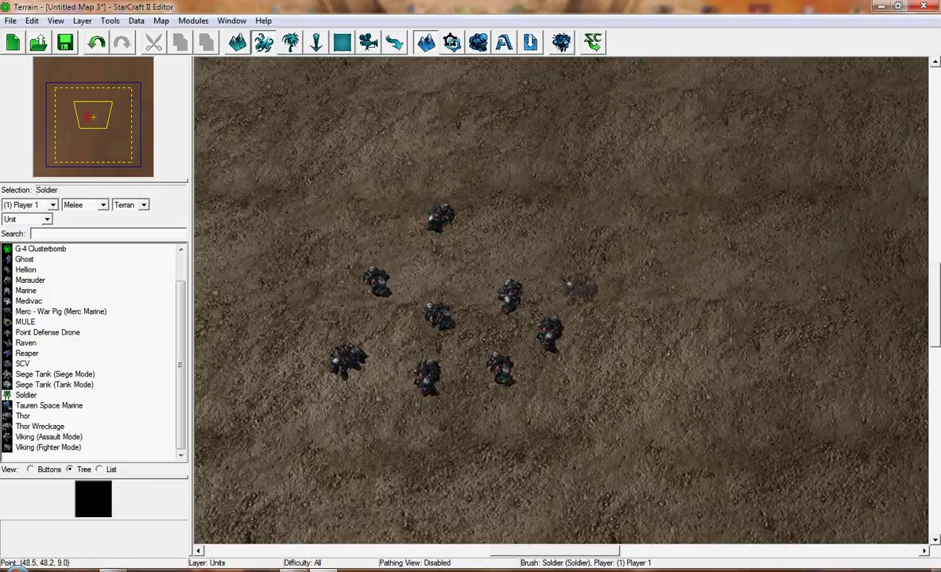
click(583, 284)
click(561, 237)
click(514, 200)
click(465, 169)
click(356, 172)
click(333, 205)
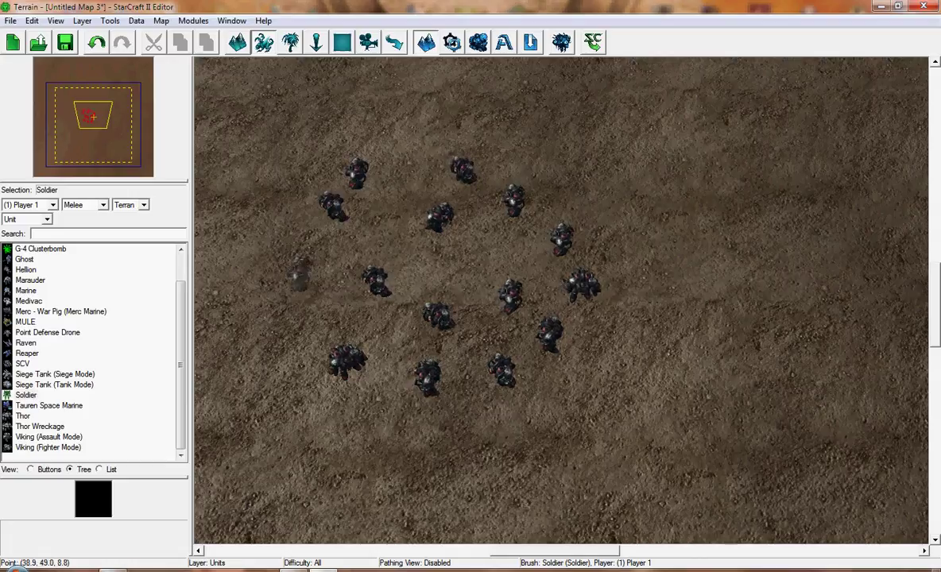
click(299, 275)
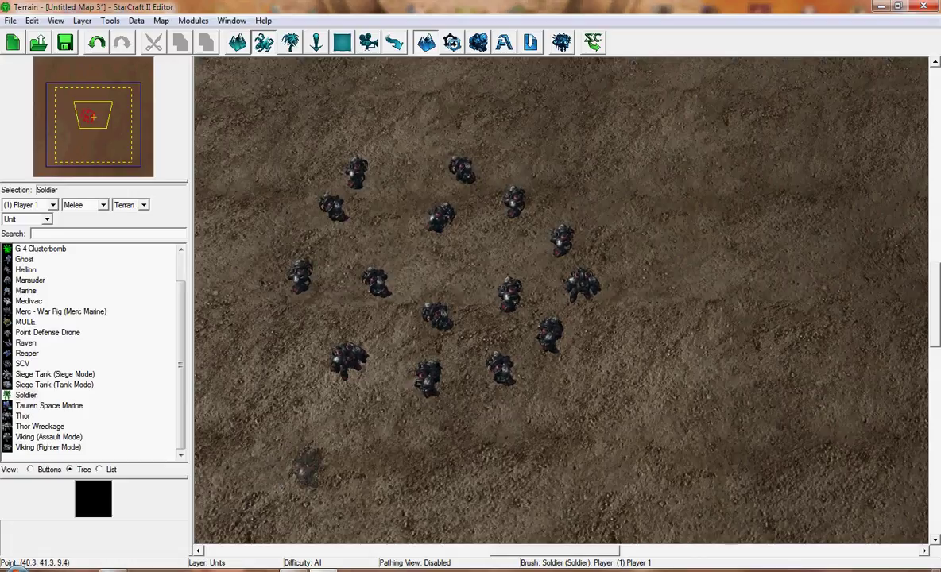